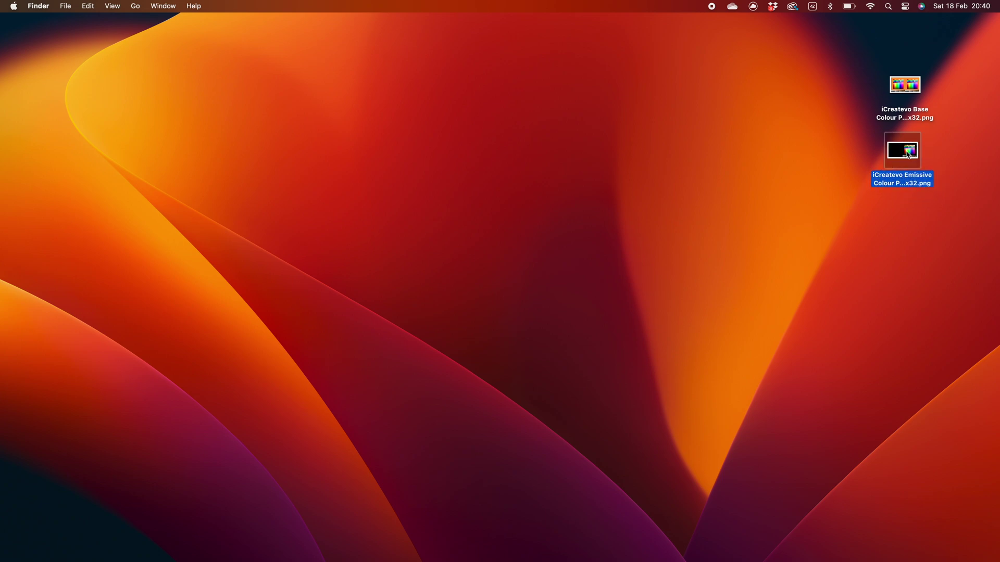
Create a desktop folder named "iCreatevo Colour Palette Template" and open it
right_click(722, 155)
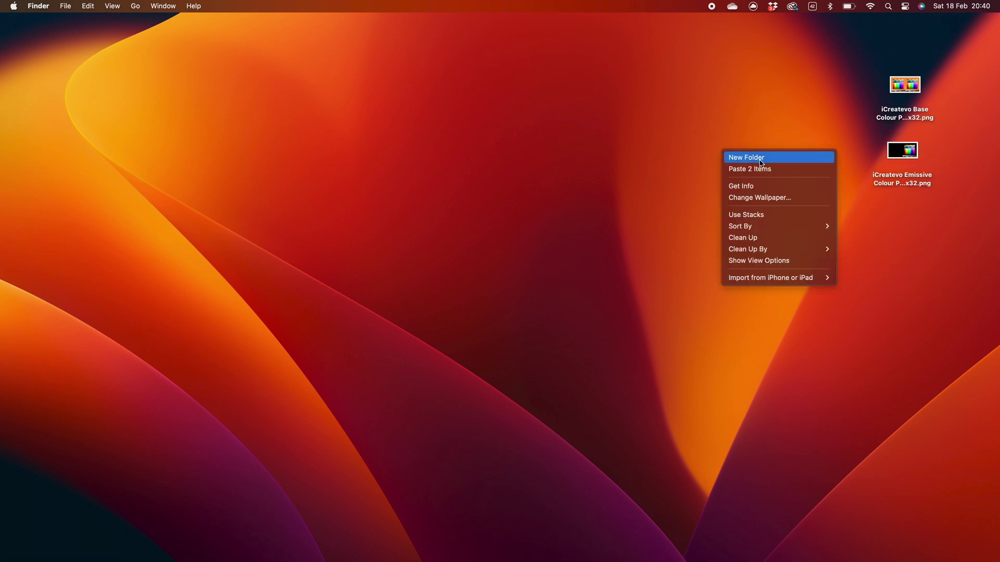
click(759, 162)
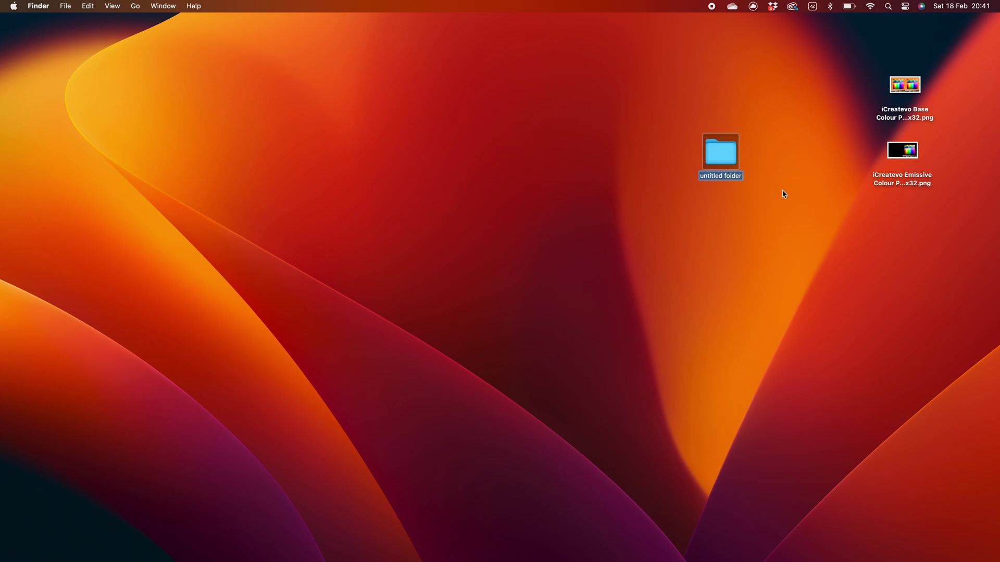
text(iCreatevo Colour Palette Templates)
key(Return)
double_click(721, 153)
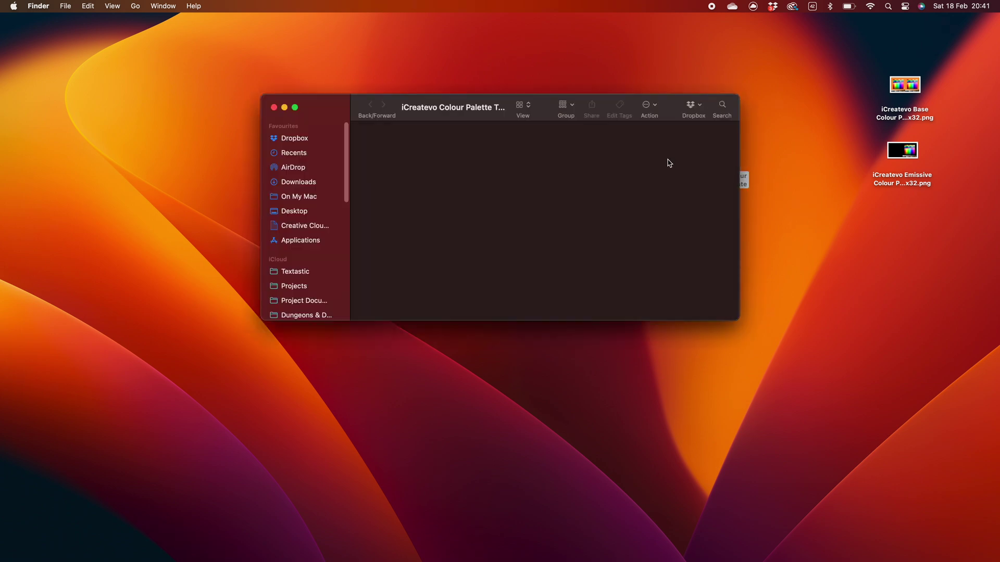
Create a subfolder named "Texture" and move the base and emissive colour palette PNGs from the desktop into it
right_click(502, 167)
click(531, 173)
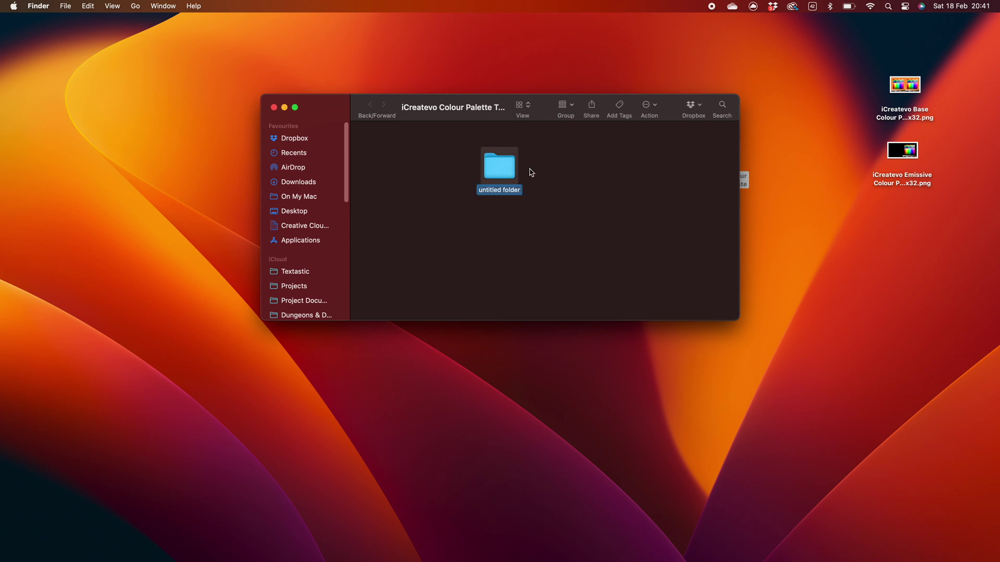
text(Texture)
key(Return)
drag(938, 198, 504, 165)
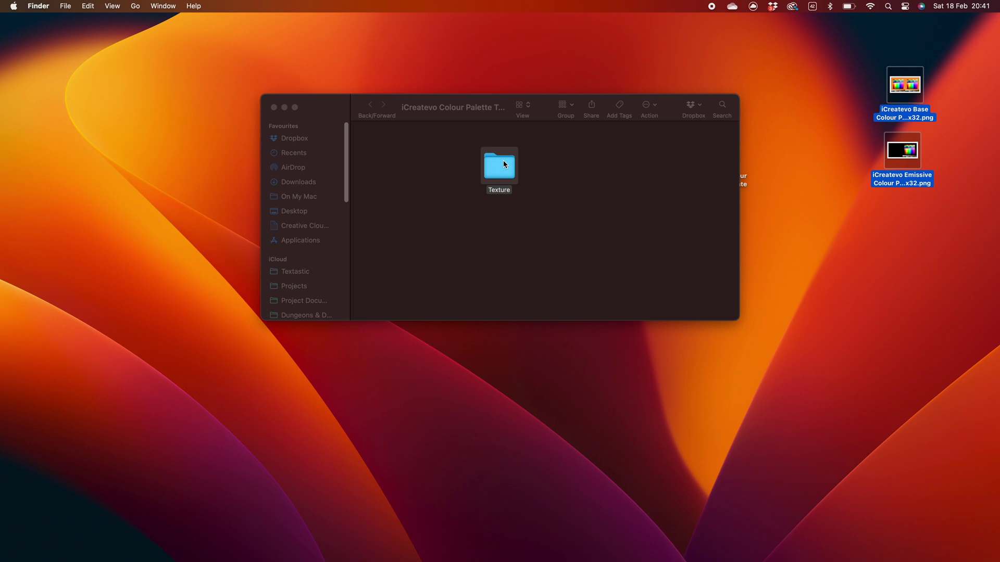
Switch to Blender and save the default scene as "iCreatevo Colour Palette Template.blend" in the new project folder
mouse_move(295, 544)
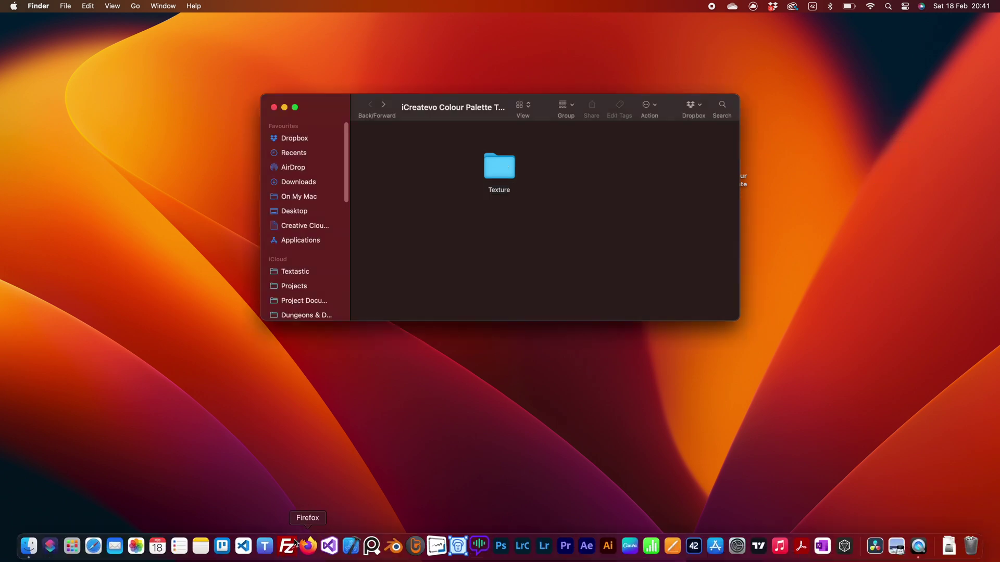
click(394, 547)
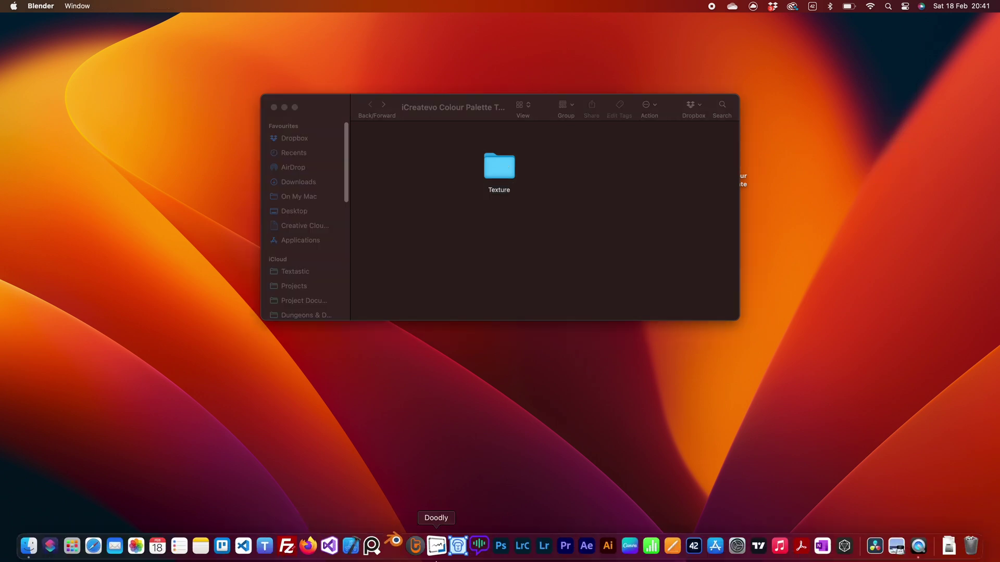
click(23, 34)
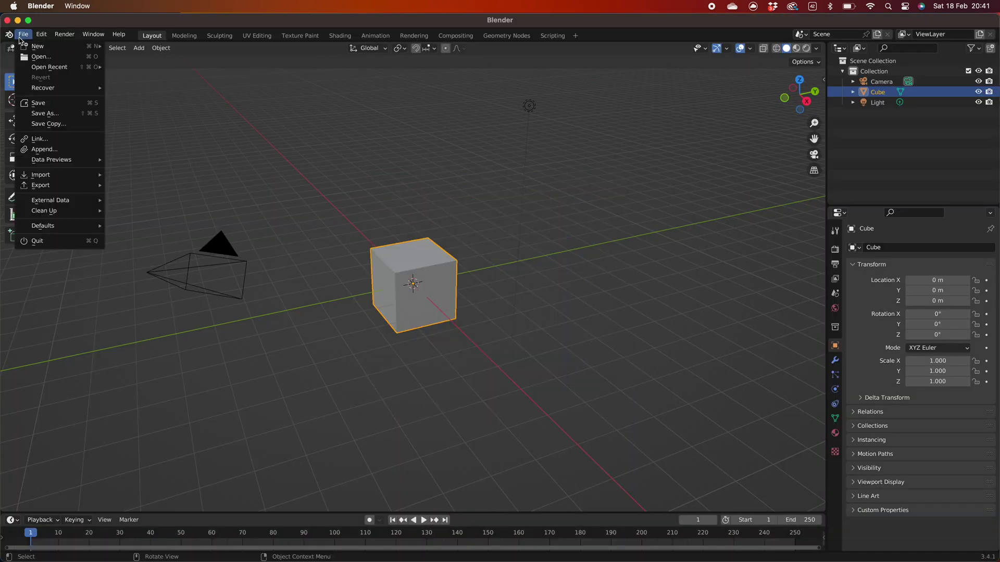
click(52, 114)
double_click(380, 203)
click(379, 440)
text(iCreatevo Colour Palette Template)
key(Return)
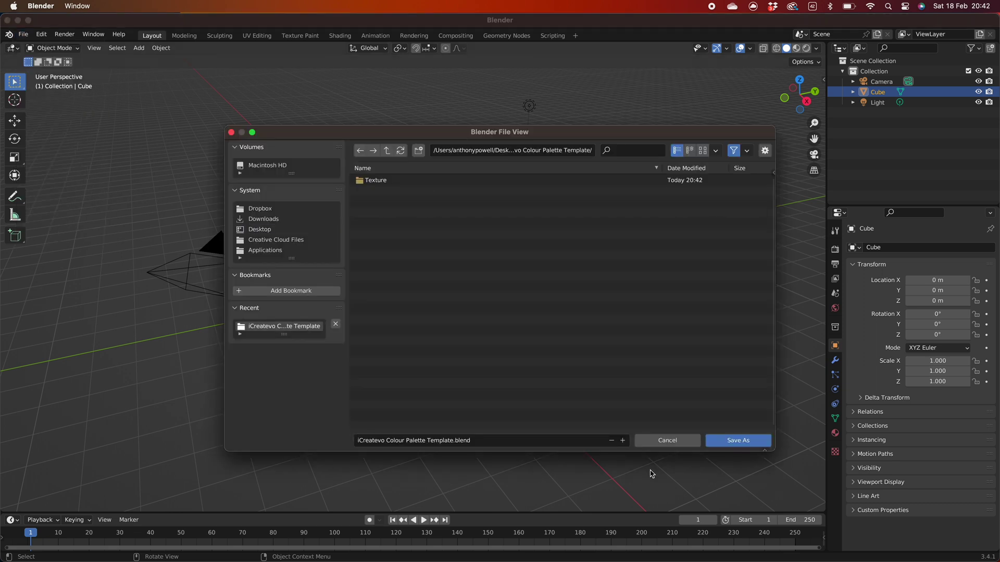
click(738, 442)
Hide Blender and place the Texture folder beside the .blend file in the project folder window
click(40, 6)
click(72, 73)
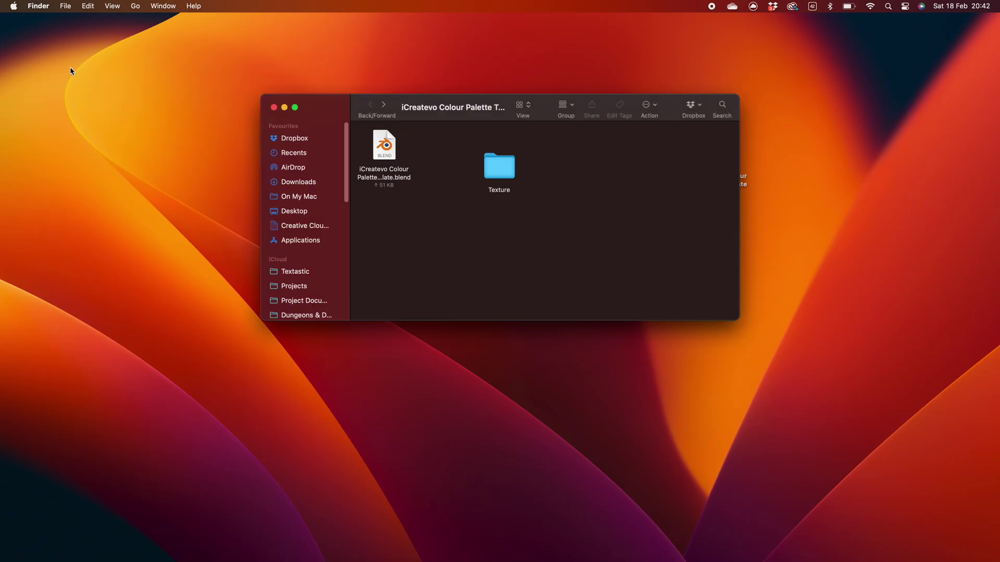
drag(505, 165, 430, 152)
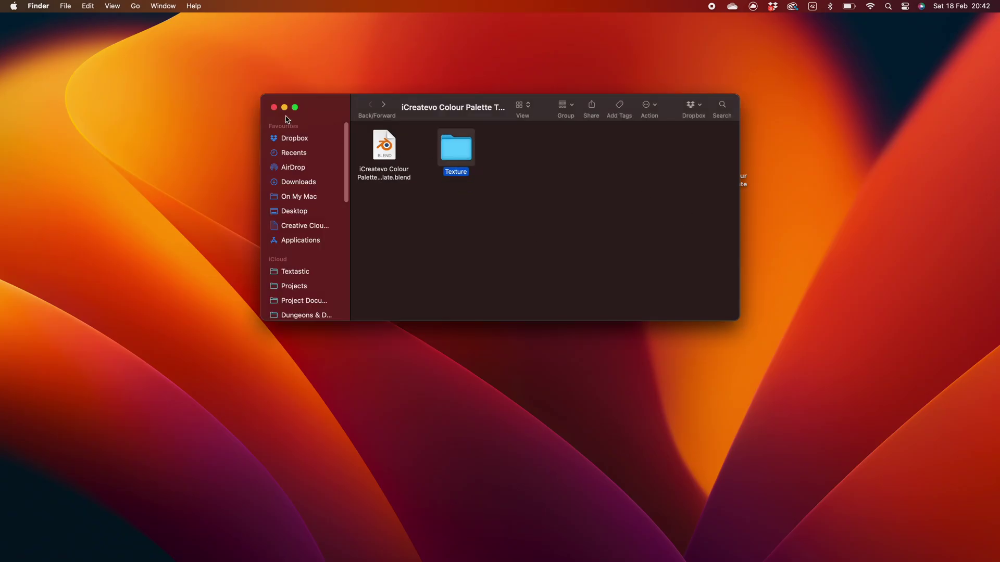
click(686, 212)
drag(505, 169, 461, 151)
drag(284, 122, 285, 121)
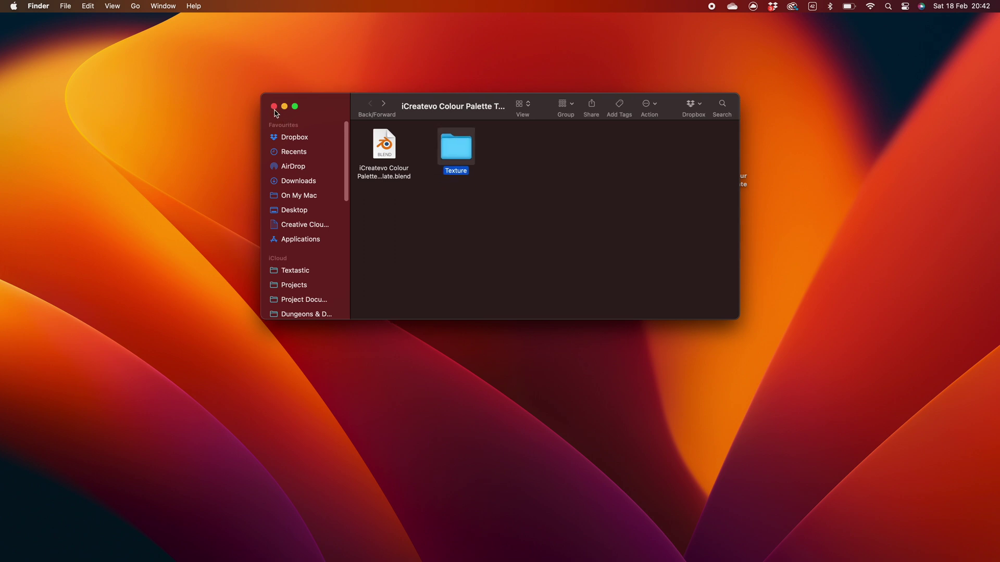
Move the project folder to the desktop's upper-right corner and open "iCreatevo Colour Palette Template.blend" from it in Blender
click(273, 106)
drag(727, 183, 964, 54)
double_click(964, 54)
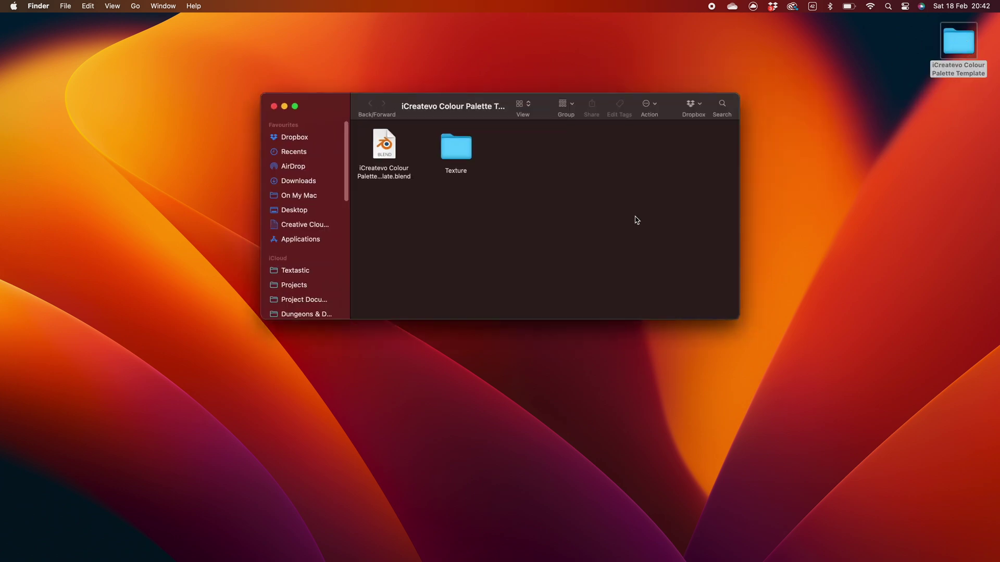
click(391, 148)
double_click(392, 149)
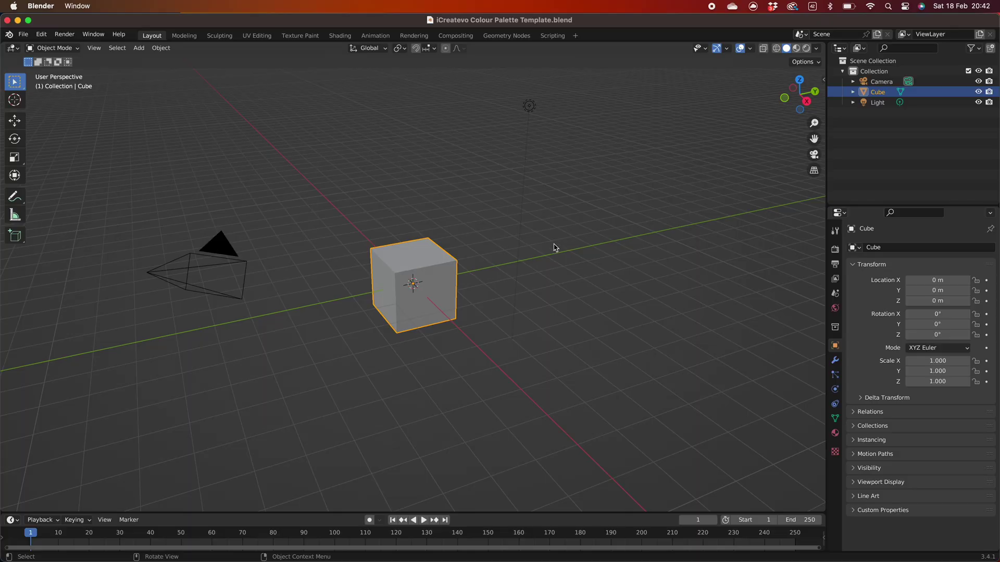
middle_drag(556, 245, 522, 252)
scroll(510, 267, up, 2)
scroll(511, 265, down, 3)
middle_drag(516, 374, 359, 215)
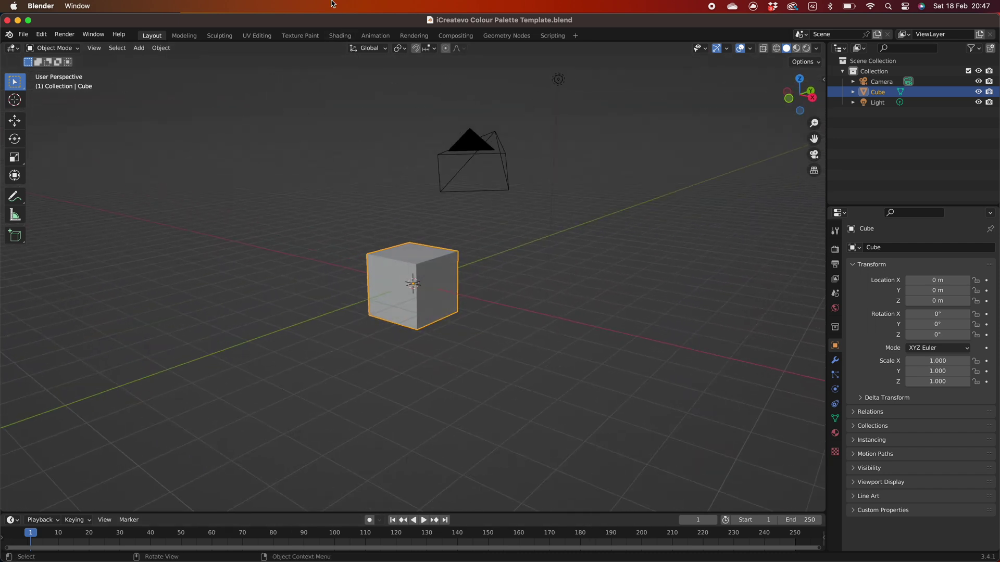
In the Shading workspace, merge away the node editor and file browser areas and widen the image editor
click(339, 36)
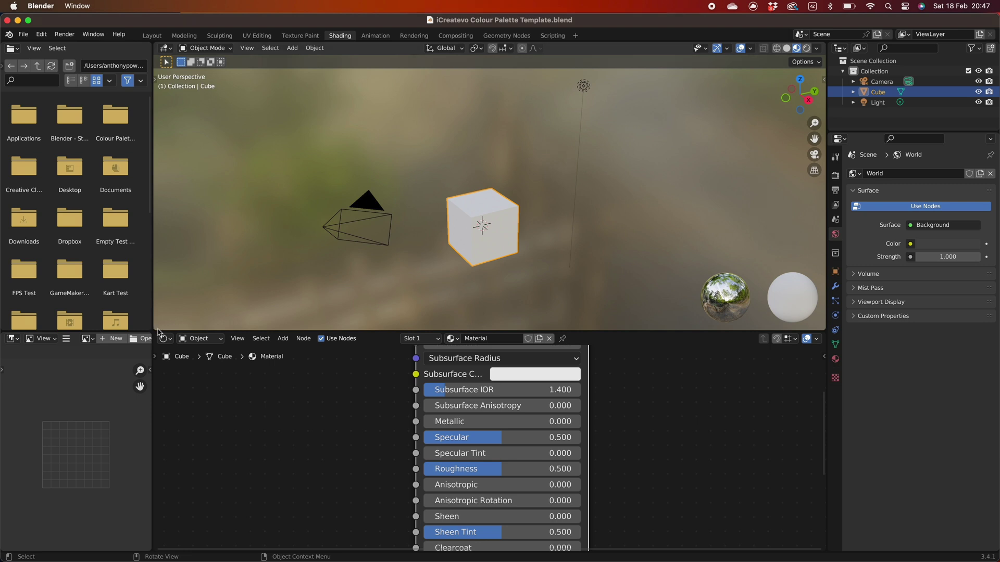
drag(156, 327, 158, 345)
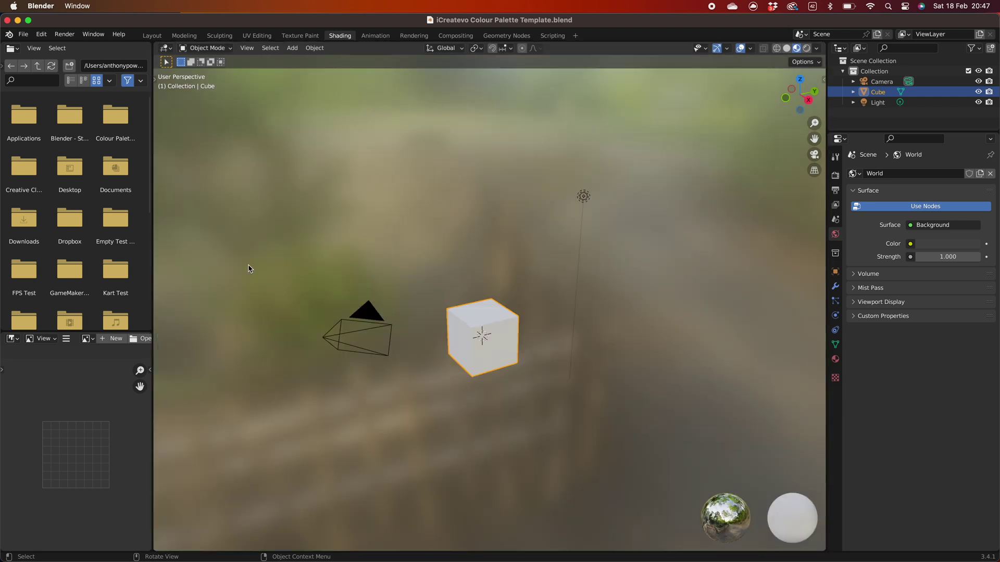
scroll(519, 346, down, 3)
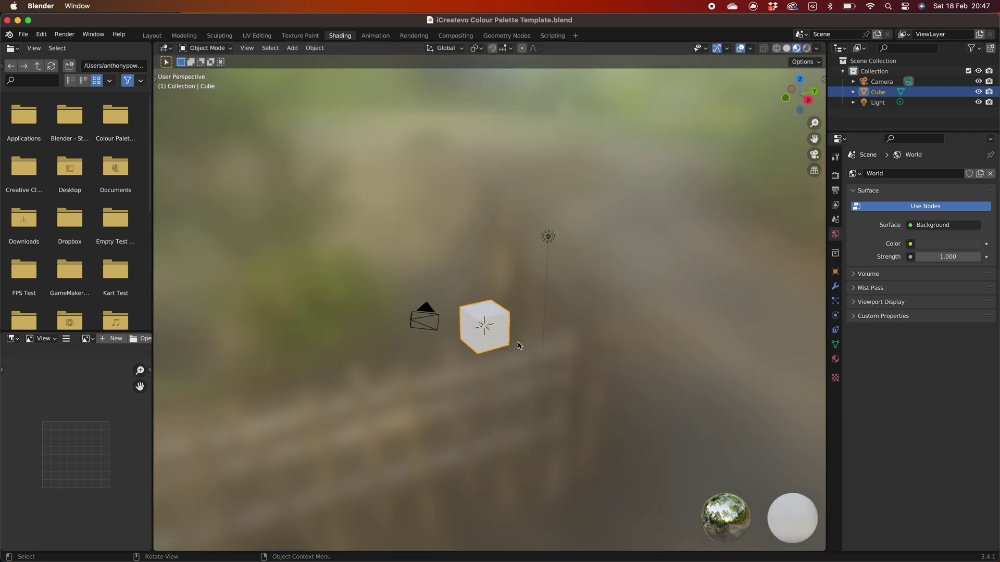
scroll(602, 371, up, 5)
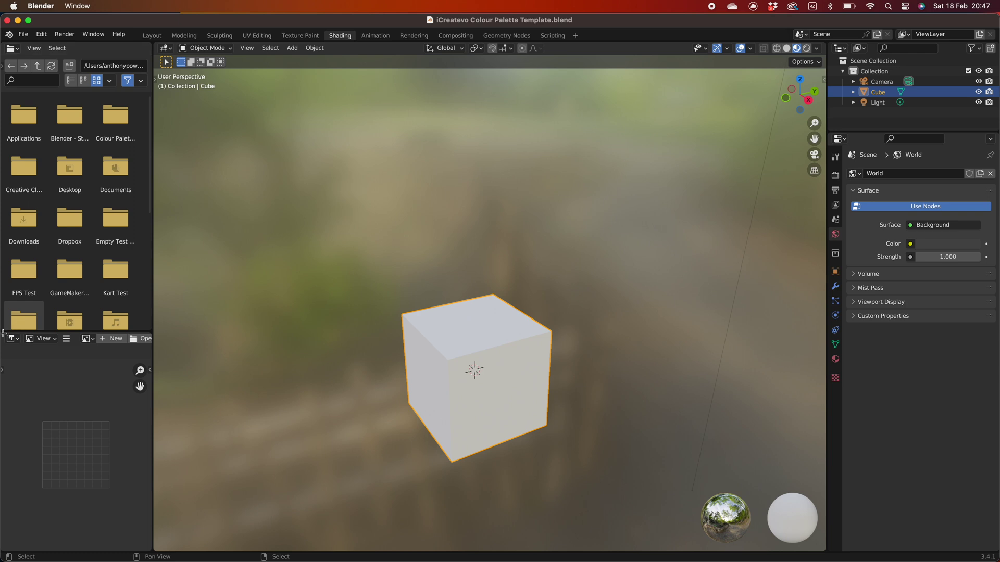
drag(3, 333, 5, 312)
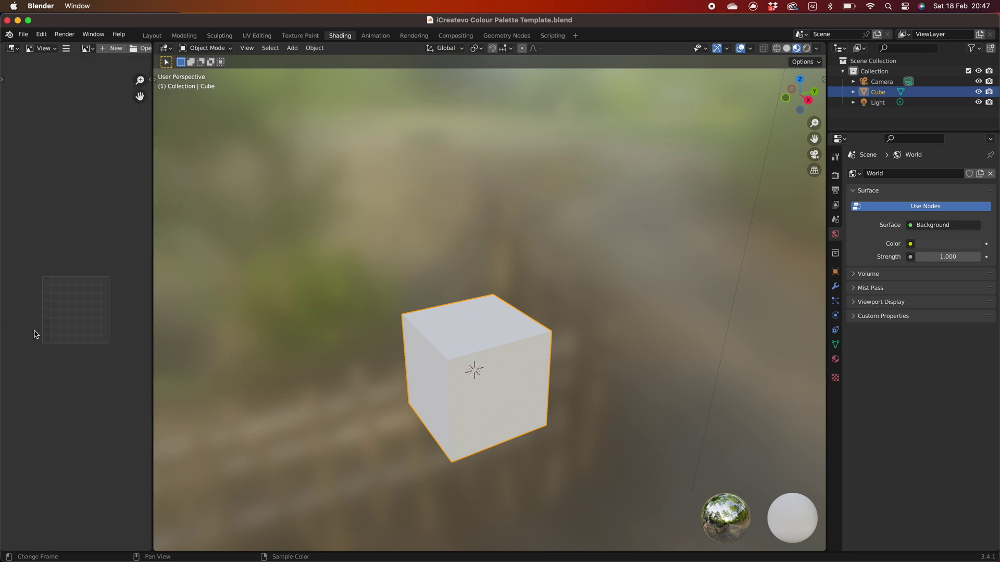
drag(151, 250, 287, 263)
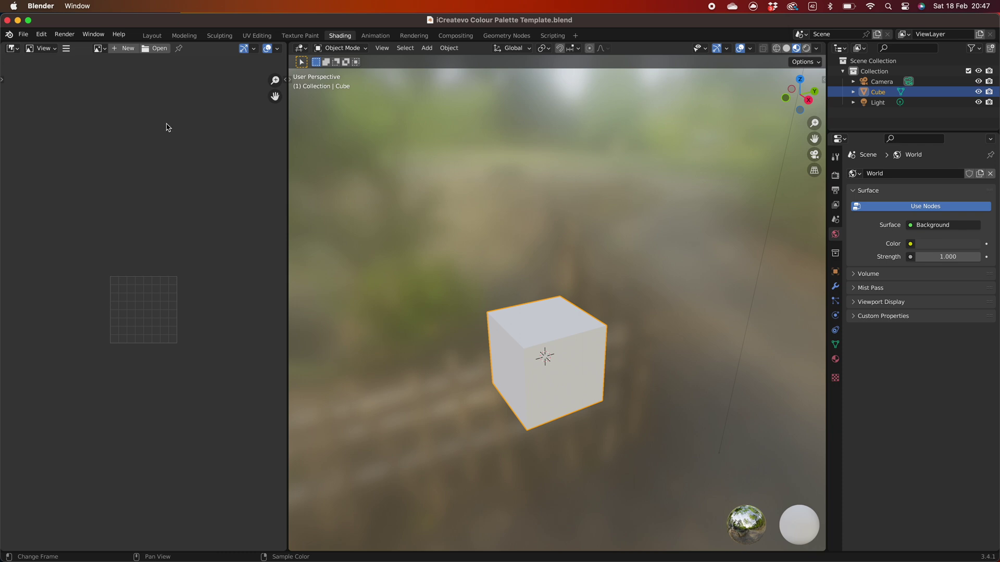
Change the image editor area to the Shader Editor and hide its sidebar
click(12, 48)
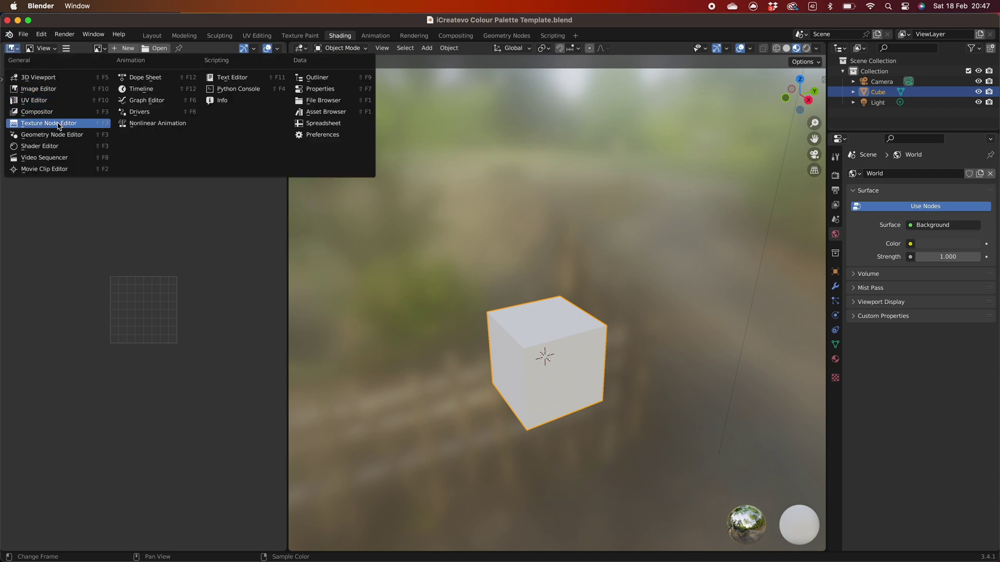
click(60, 147)
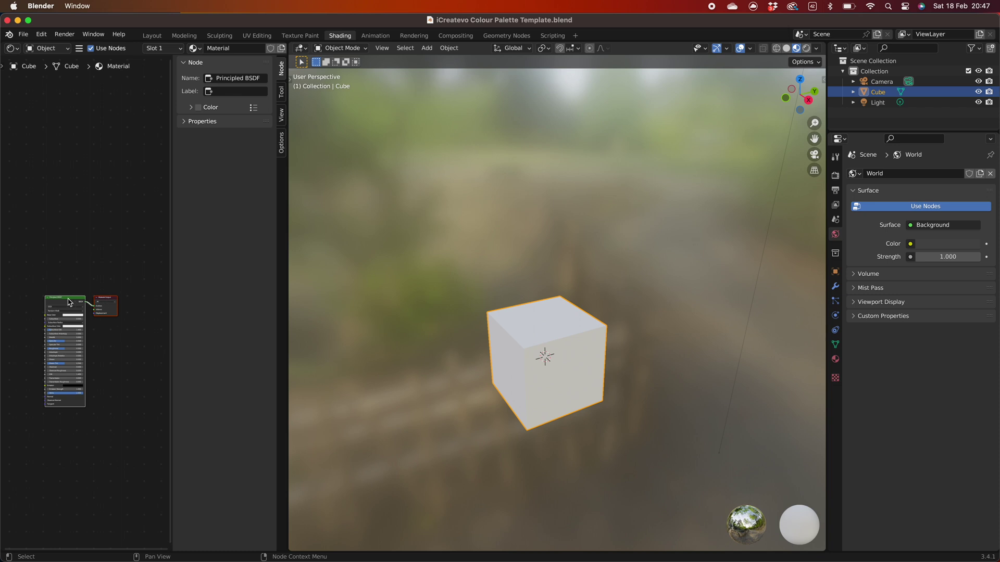
key(Home)
key(n)
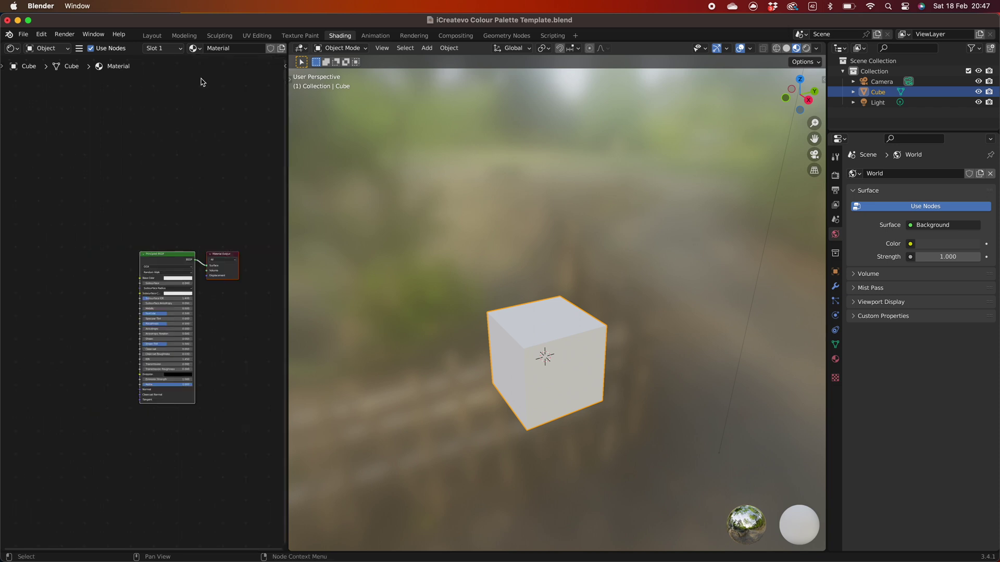
drag(168, 252, 146, 227)
scroll(146, 228, up, 4)
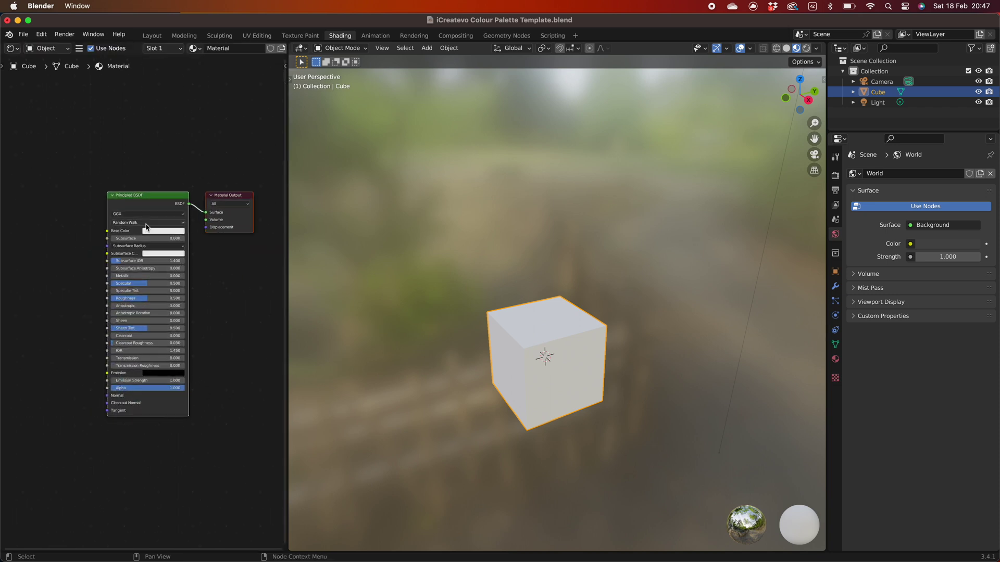
scroll(153, 215, down, 1)
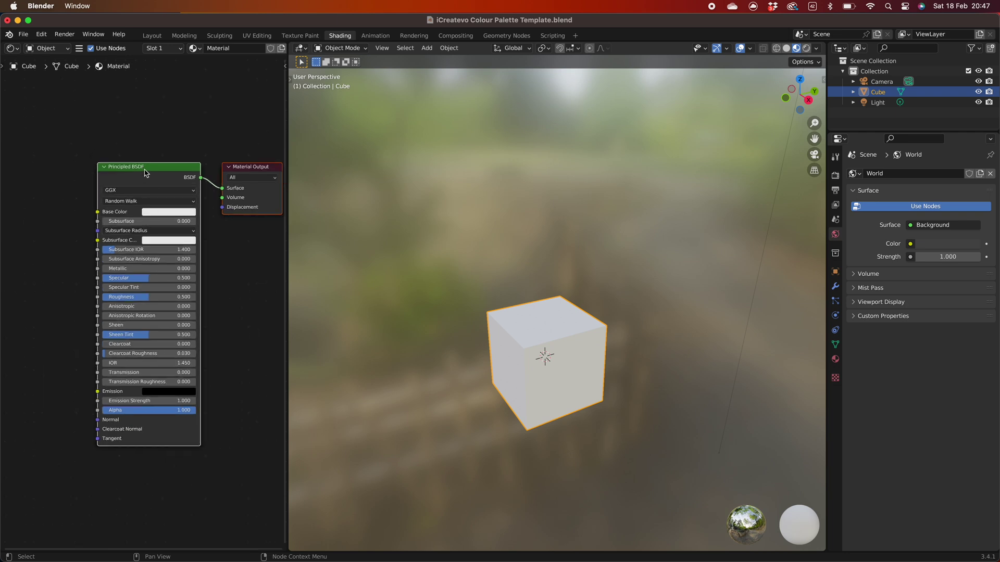
drag(145, 173, 168, 167)
Move the Blender window aside to open the project's Texture folder in Finder, and widen the shader editor
drag(822, 26, 761, 26)
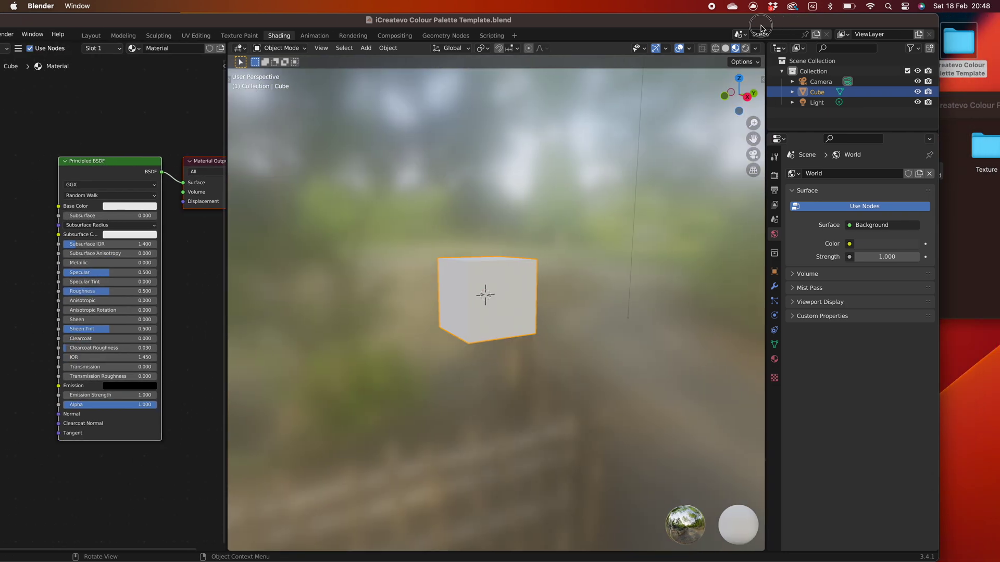
double_click(985, 149)
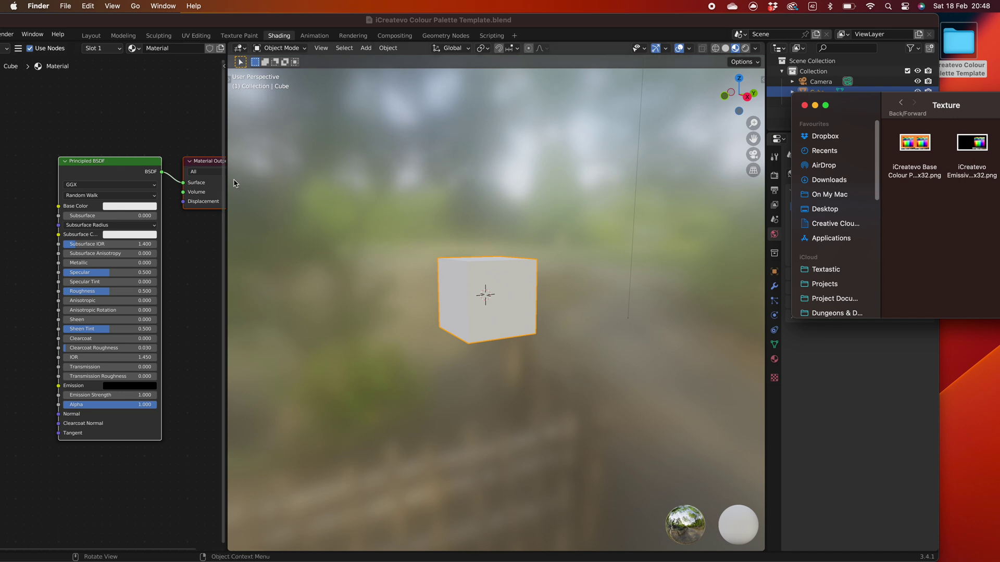
drag(224, 188, 263, 188)
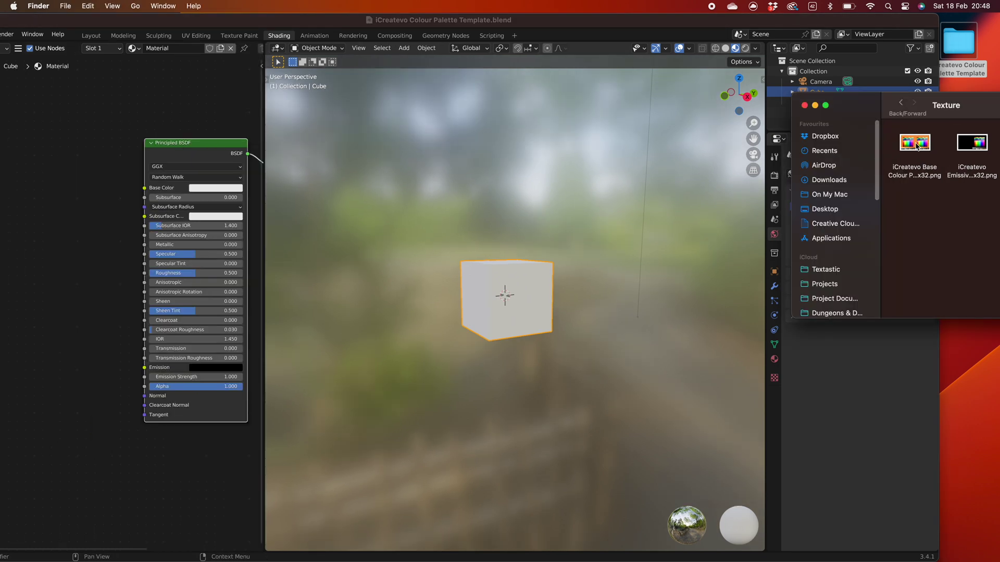
Add the iCreatevo Base Colour Palette 64x32 image to the cube's material and connect its Color output to Base Color
drag(917, 146, 46, 140)
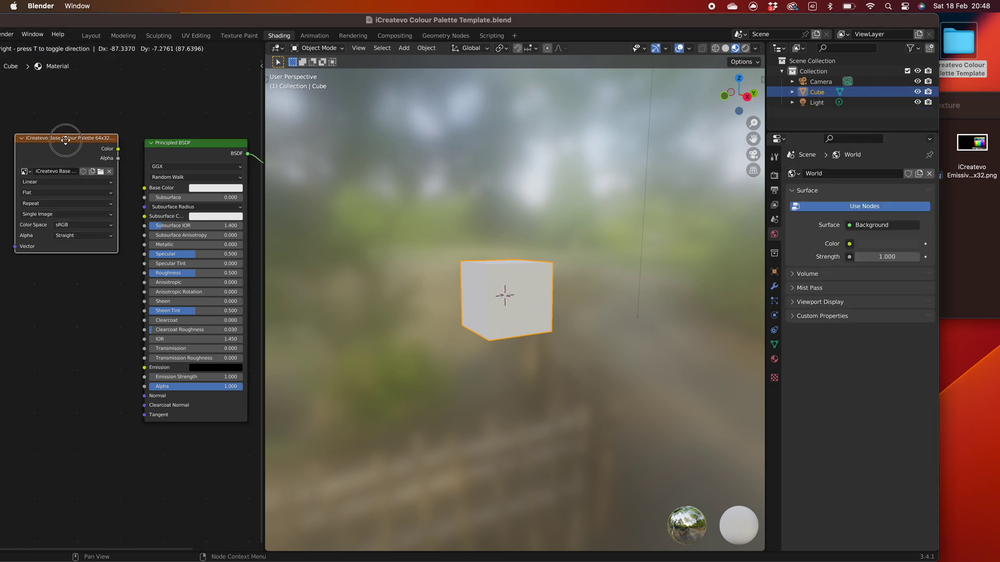
click(45, 137)
drag(99, 146, 144, 188)
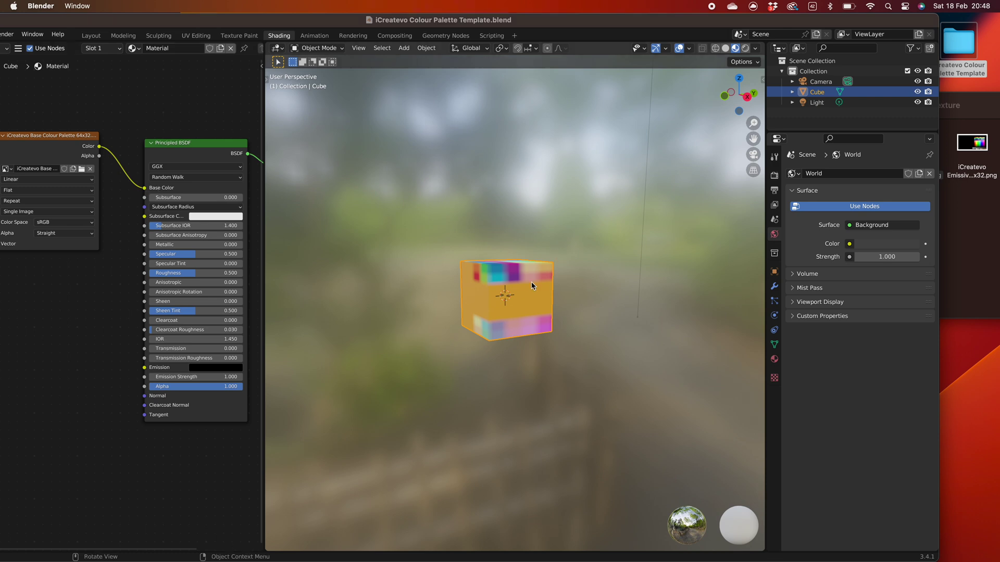
Set the base colour palette texture's interpolation to Closest
scroll(523, 283, up, 5)
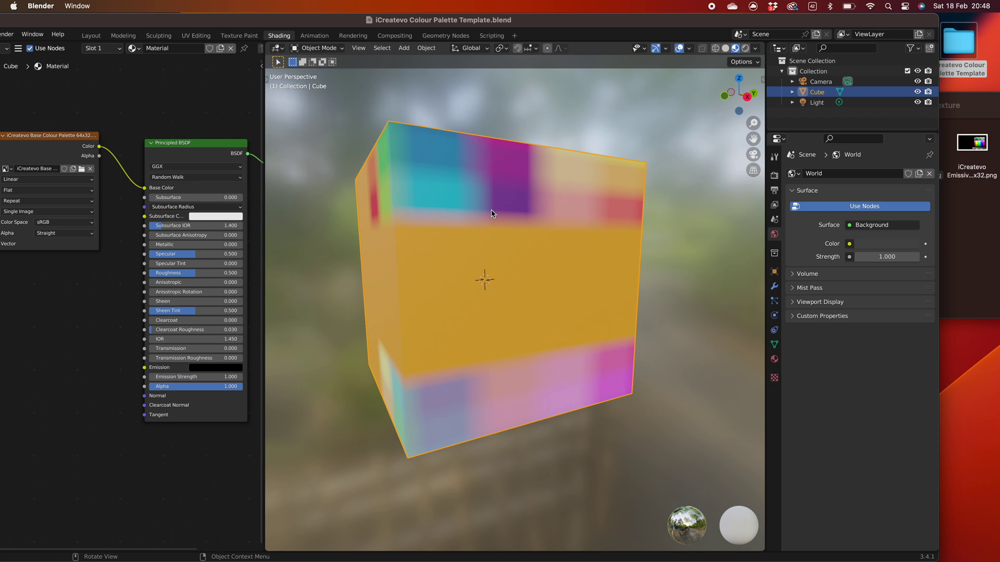
middle_drag(491, 214, 504, 208)
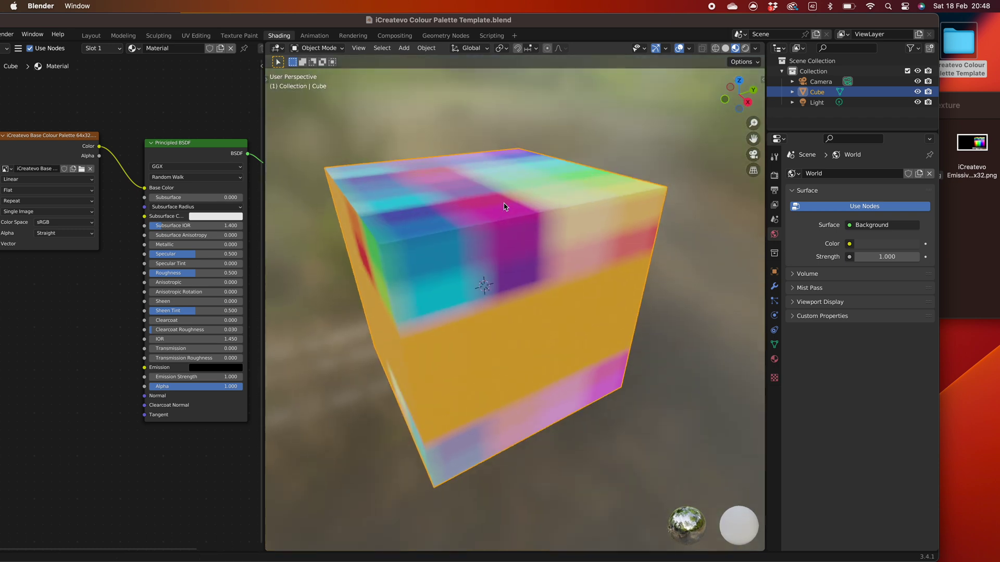
click(26, 179)
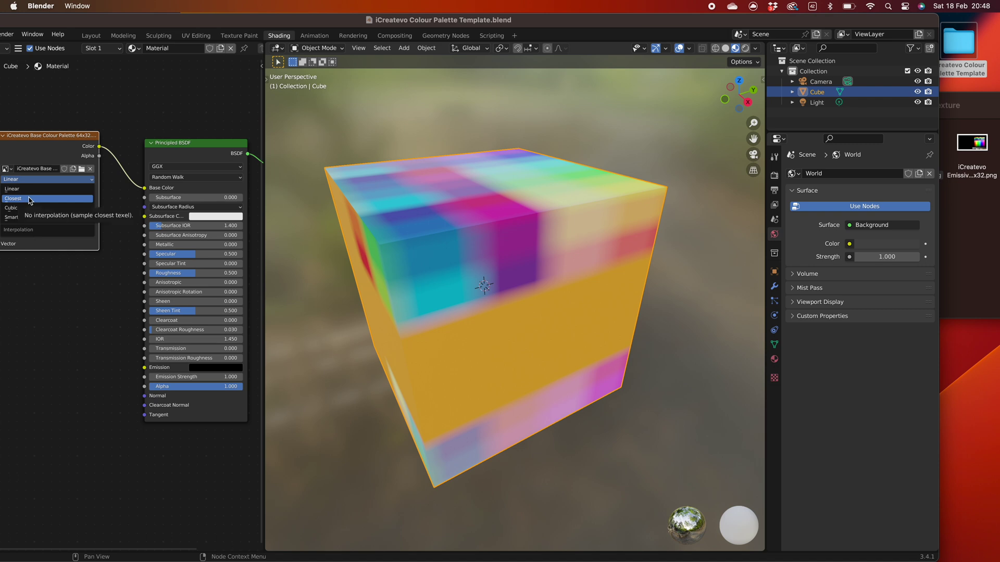
click(29, 199)
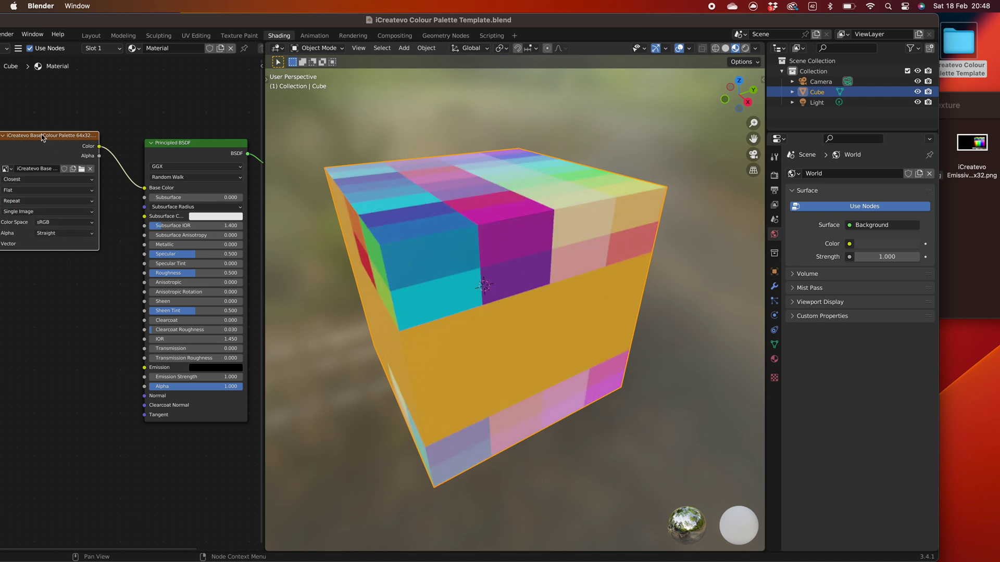
Add the iCreatevo Emissive Colour Palette 64x32 image texture to the material with Closest interpolation and connect its Color output to Emission
drag(43, 136, 51, 137)
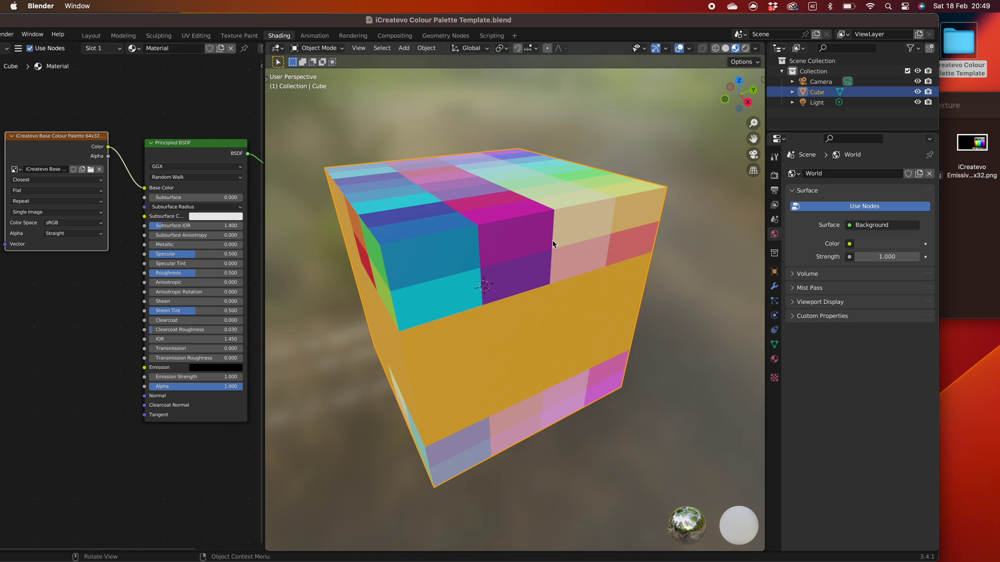
drag(971, 142, 32, 336)
drag(108, 344, 144, 367)
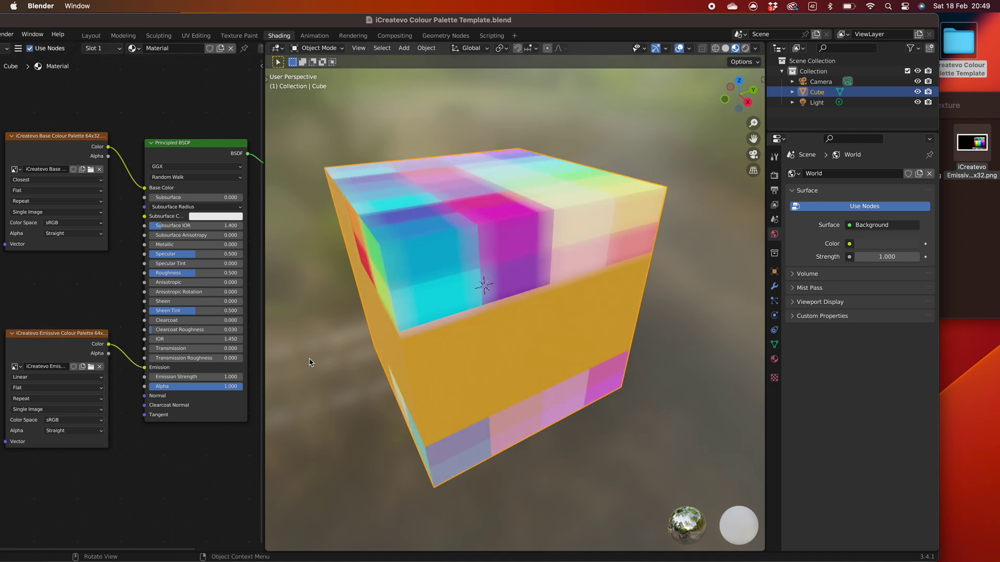
click(50, 378)
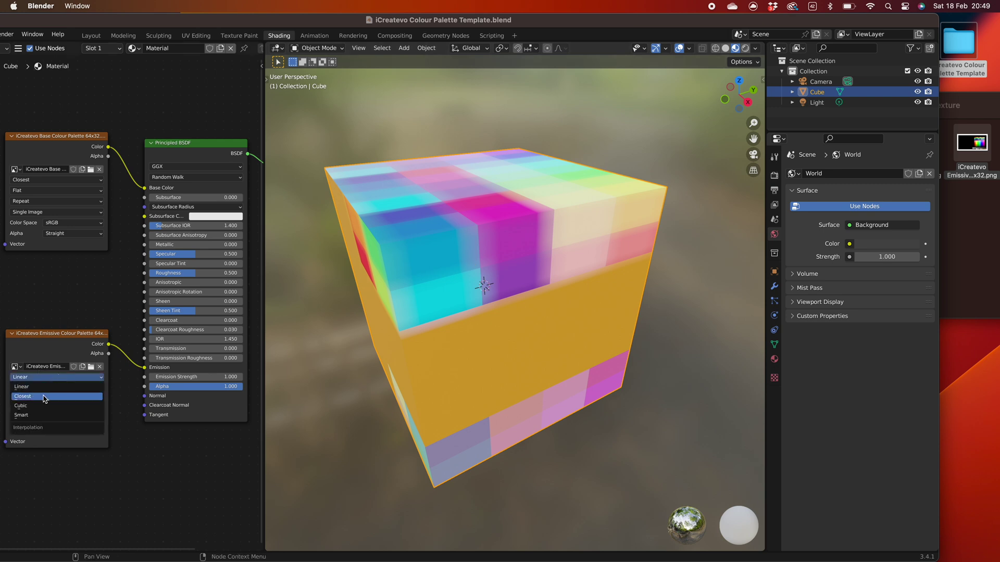
click(44, 396)
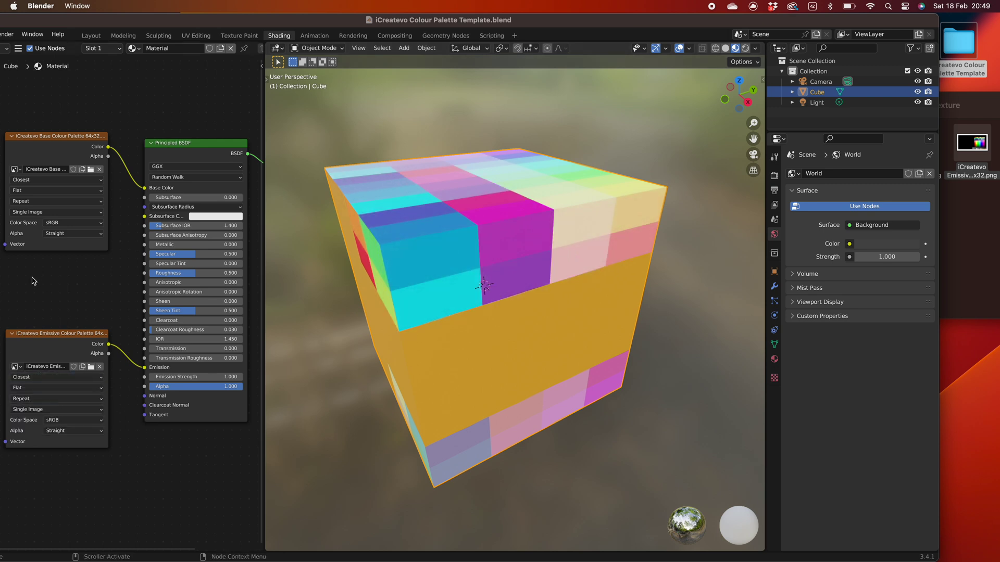
View the emissive palette behind the cube's UV layout in the UV Editing workspace
click(55, 146)
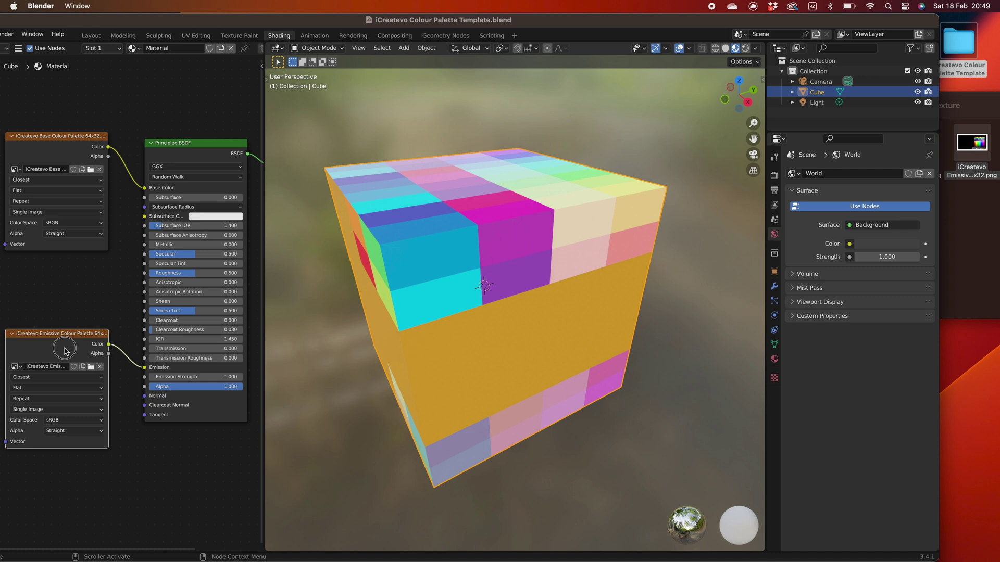
click(196, 36)
scroll(154, 315, up, 5)
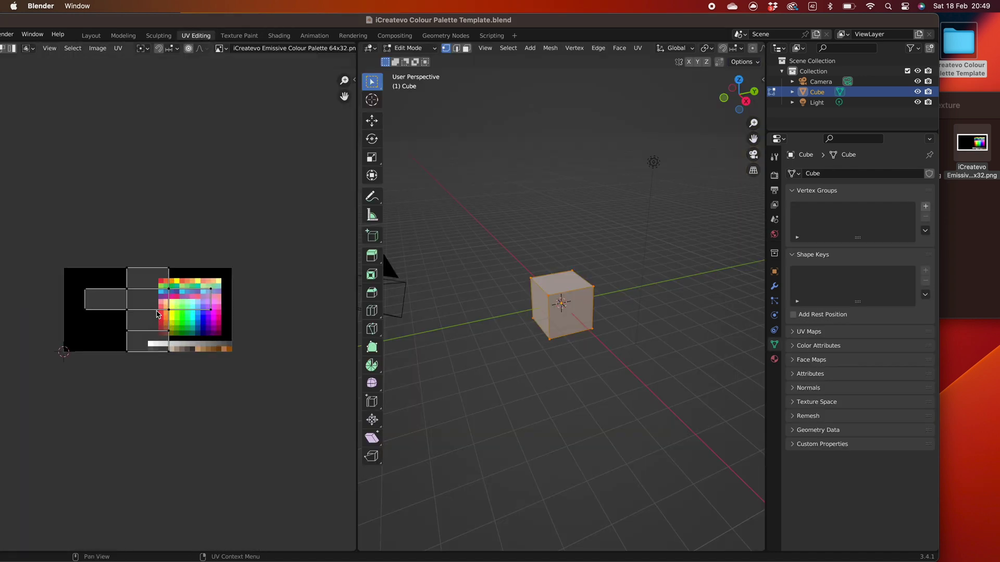
scroll(156, 315, up, 5)
scroll(157, 315, down, 3)
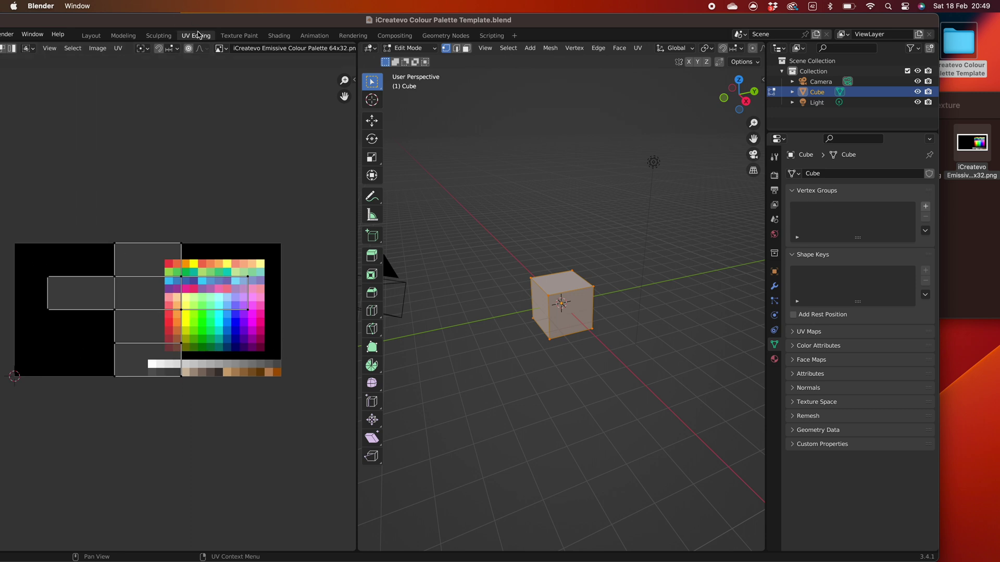
Make the base colour palette texture active in Shading and display it in the UV Editing workspace
click(288, 36)
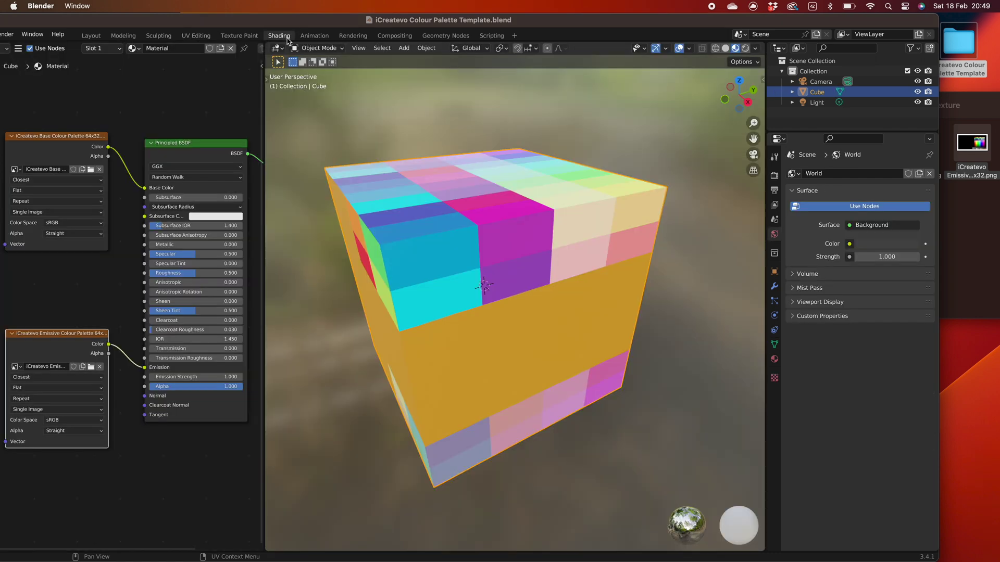
click(59, 160)
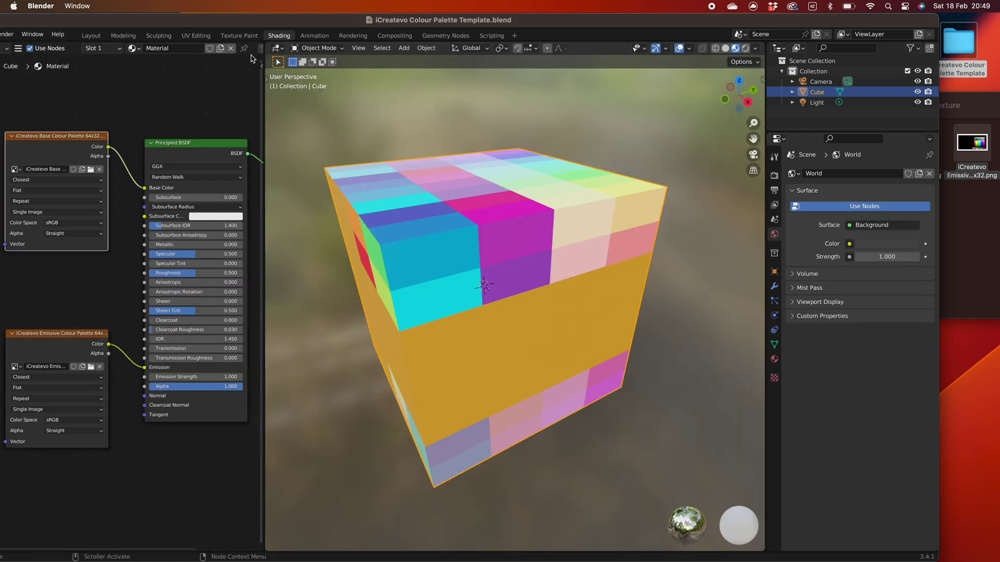
click(196, 35)
Move the Blender window back fully into view and save the template file
drag(83, 21, 146, 20)
click(23, 34)
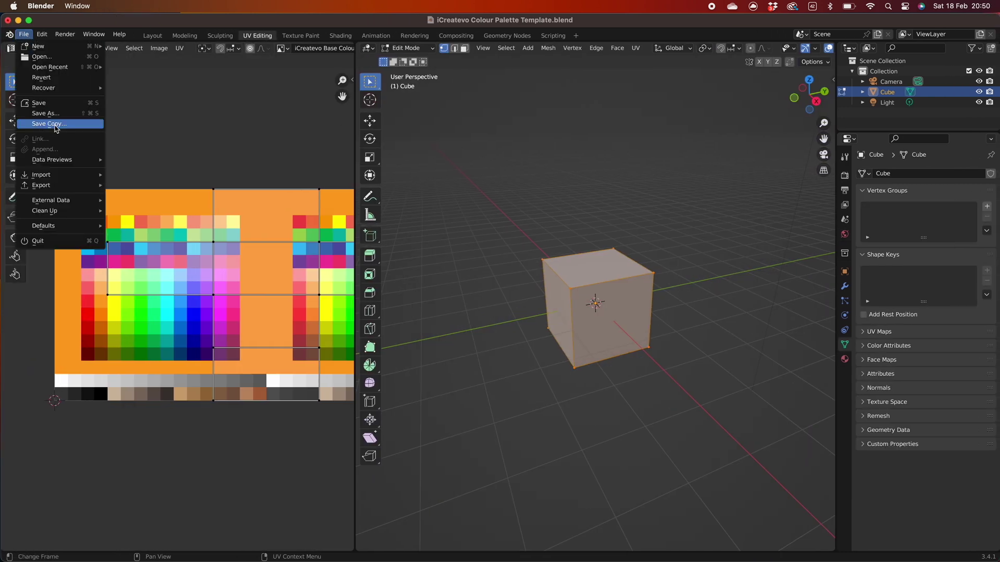
click(55, 104)
Switch to the Layout workspace and show the cube in Rendered viewport shading
click(160, 38)
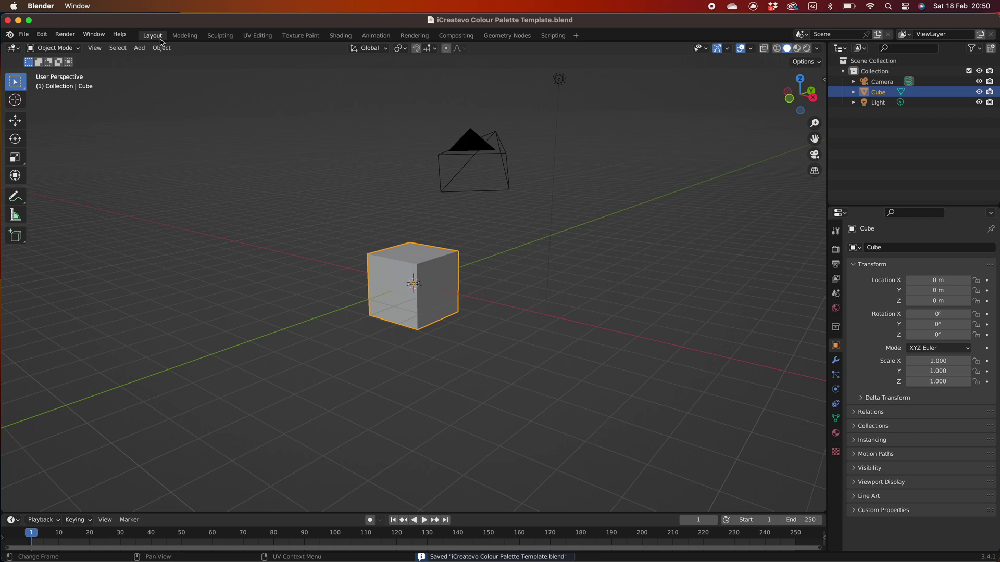
mouse_move(404, 219)
middle_down()
mouse_move(475, 234)
mouse_move(620, 152)
middle_up()
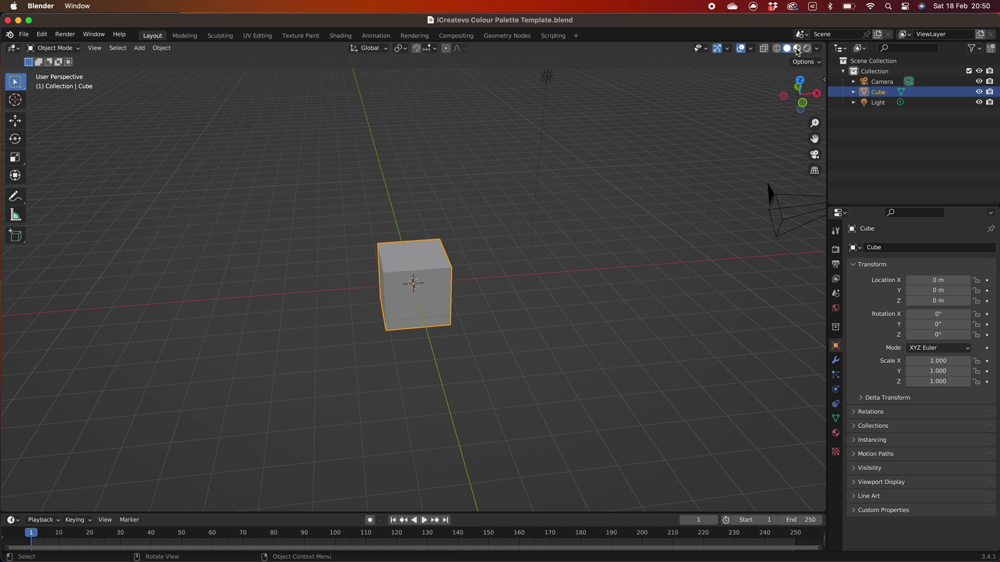
click(797, 50)
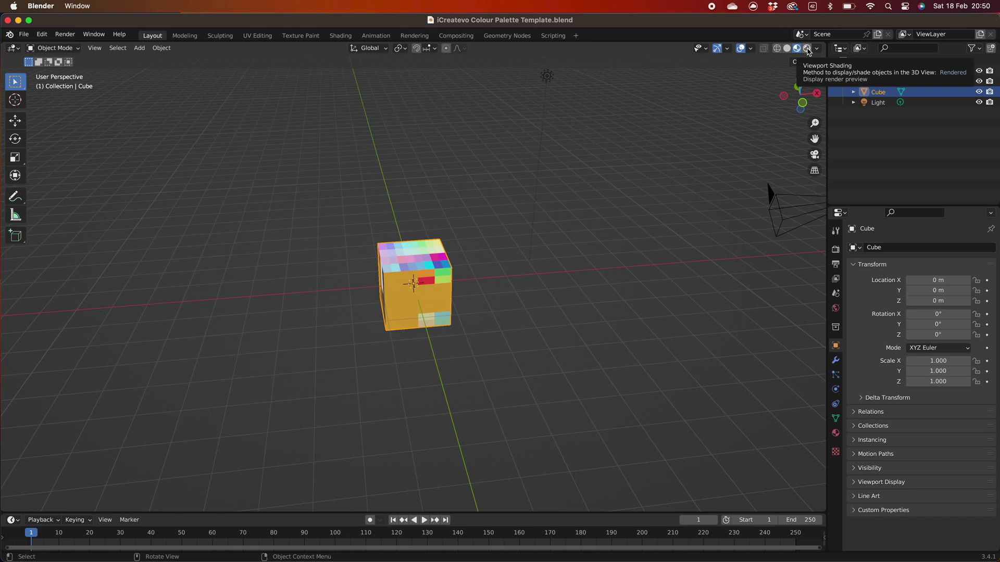
click(808, 49)
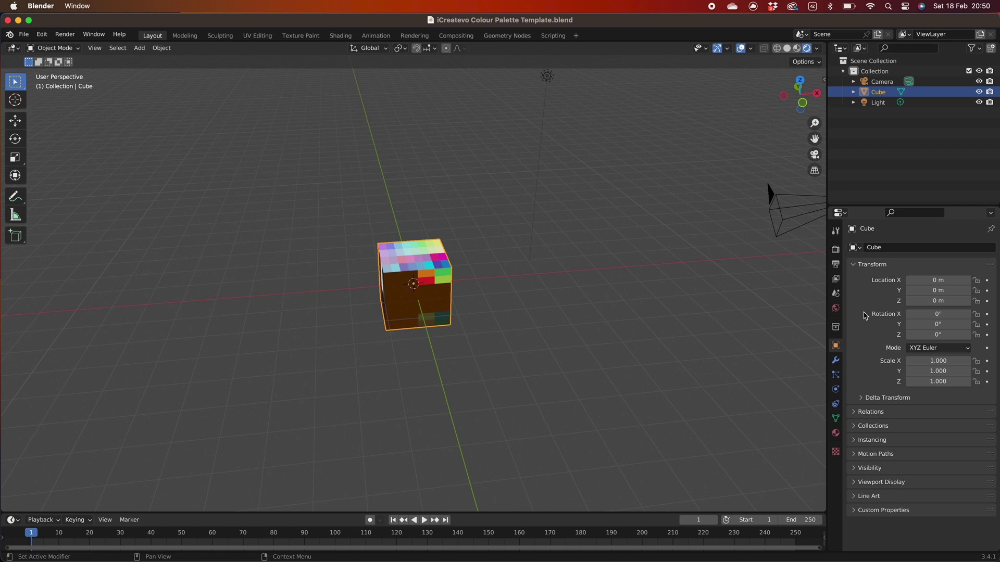
Enable Ambient Occlusion, Bloom and Screen Space Reflections in the Eevee render settings
click(837, 254)
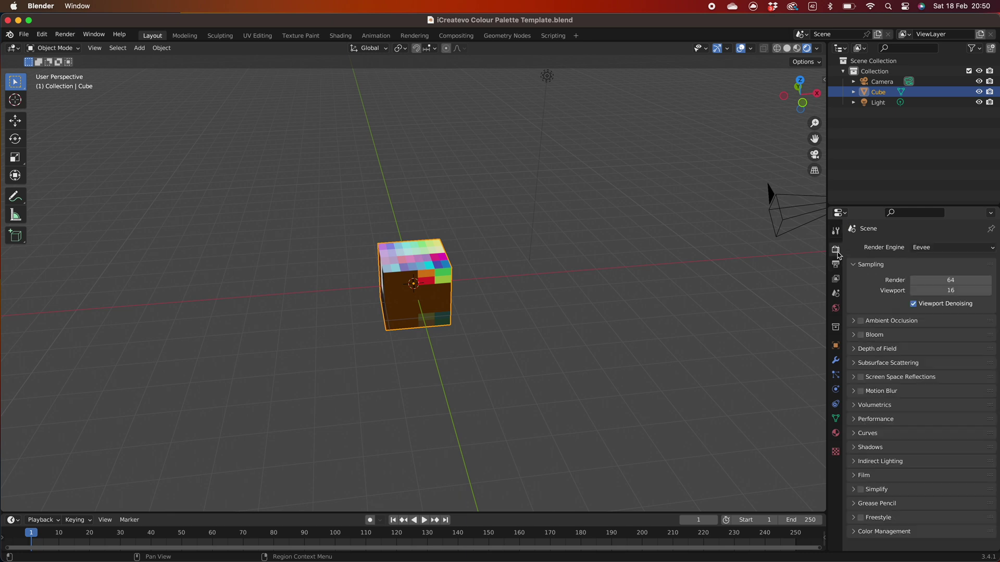
click(861, 323)
click(861, 336)
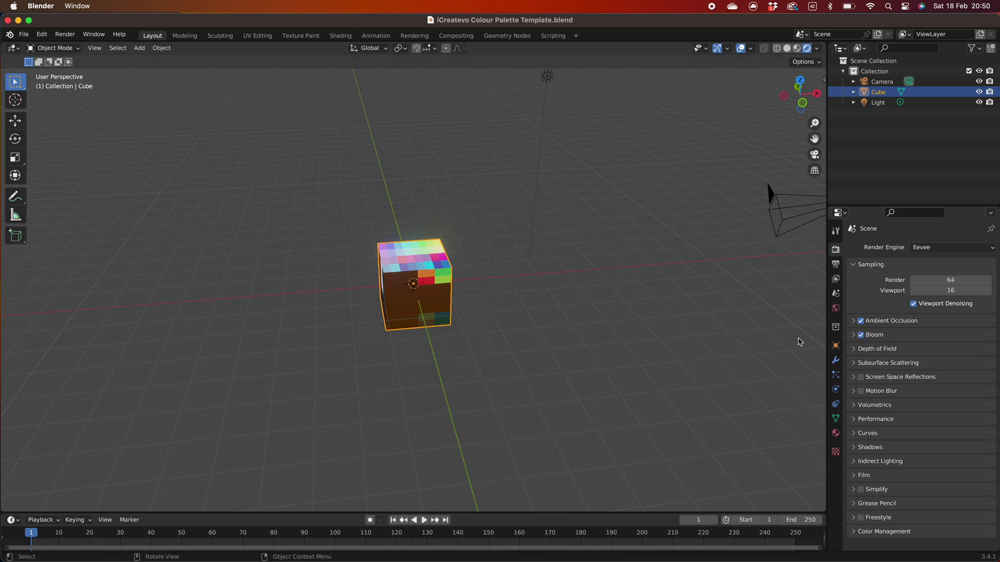
click(860, 378)
Go to the UV Editing workspace and select the cube's entire mesh in Edit Mode
key(ctrl+Page_Down)
key(ctrl+Page_Down)
key(ctrl+Page_Down)
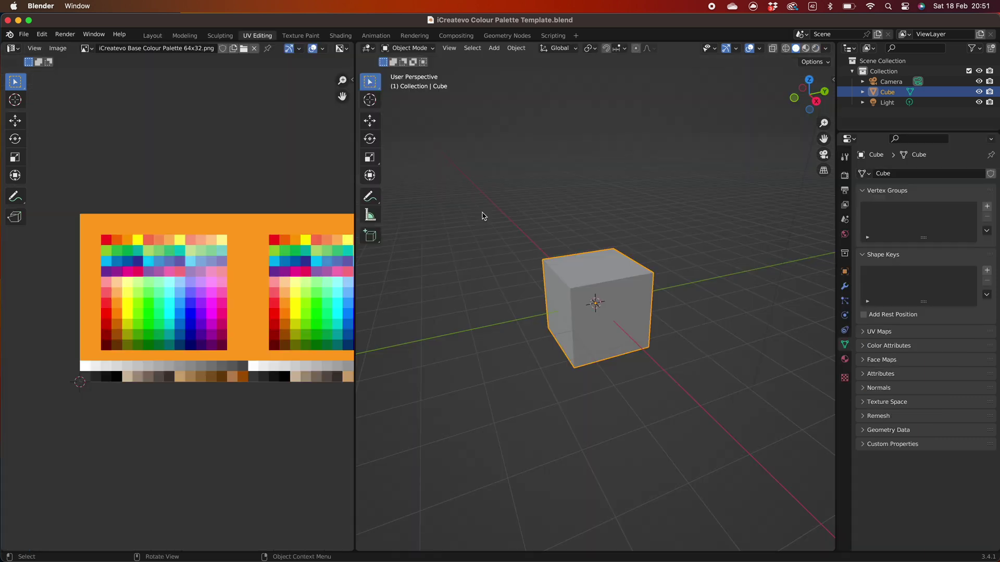
middle_drag(532, 217, 453, 85)
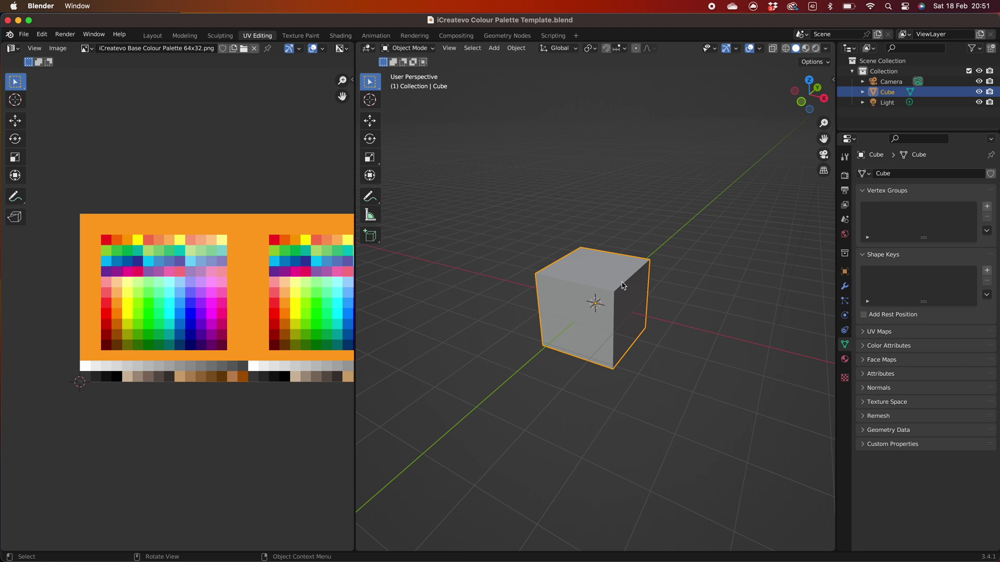
key(Tab)
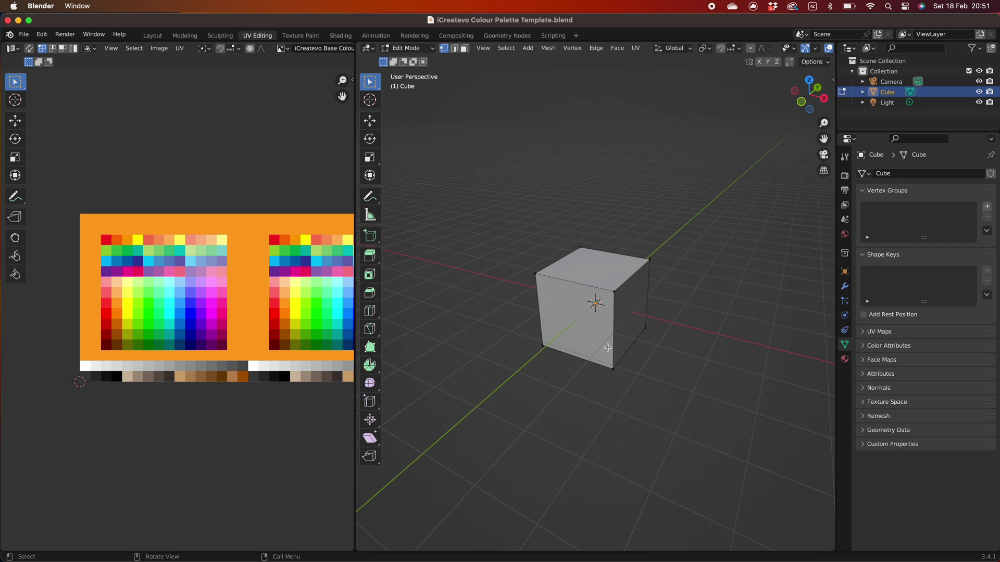
key(a)
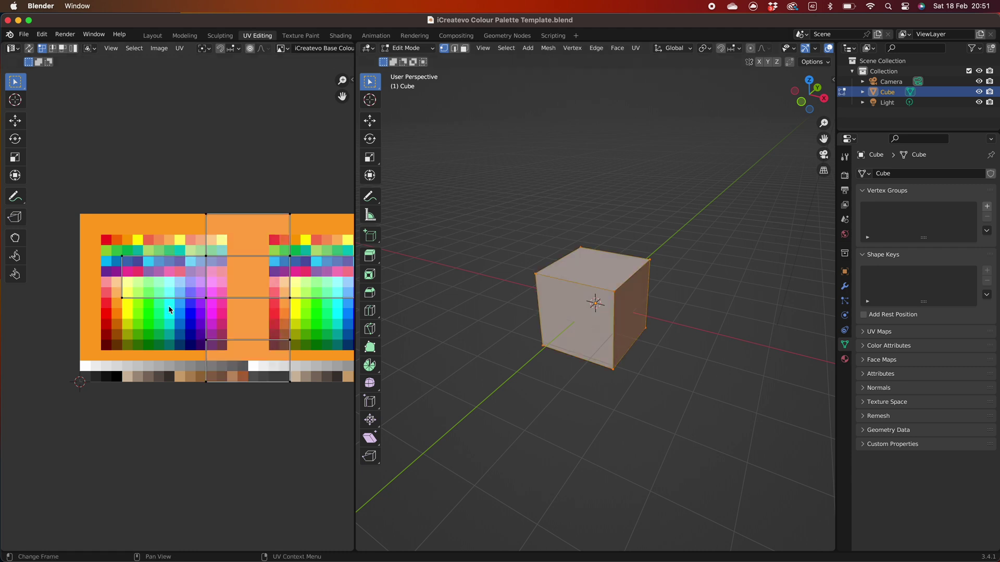
Scale all of the cube's UVs down to a tiny point and place them on the plain orange strip between the two palettes
scroll(177, 311, down, 2)
middle_drag(298, 290, 262, 287)
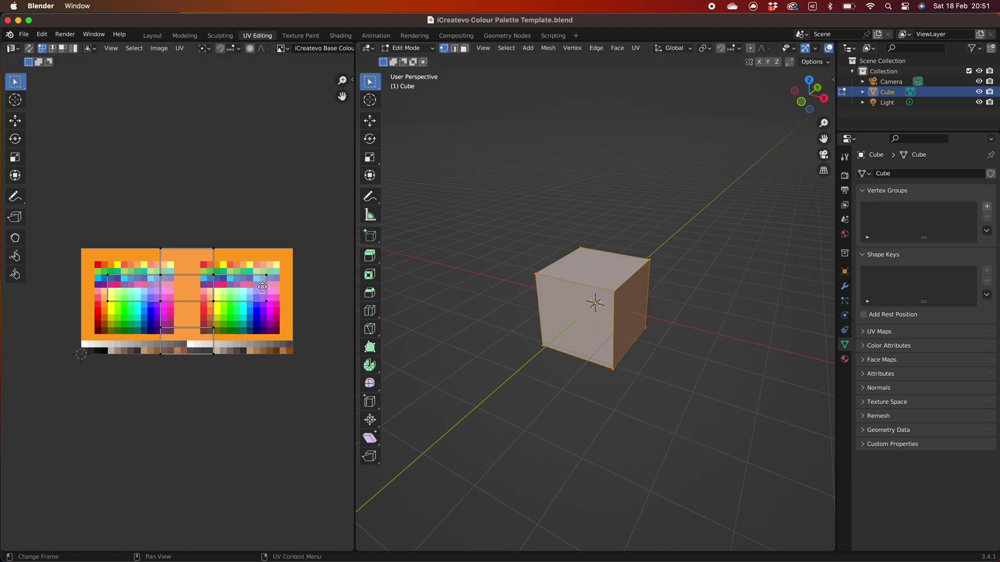
scroll(257, 288, up, 4)
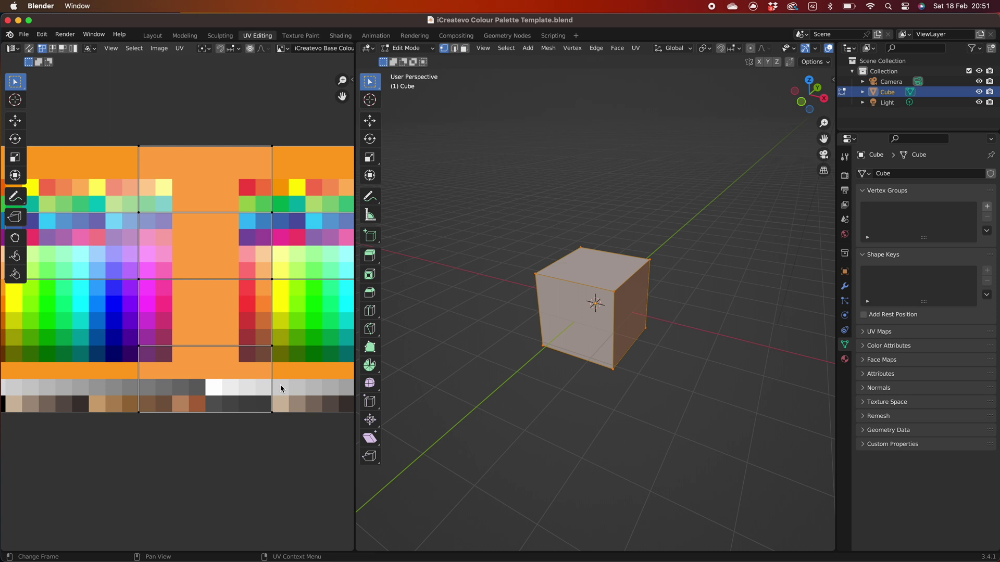
key(a)
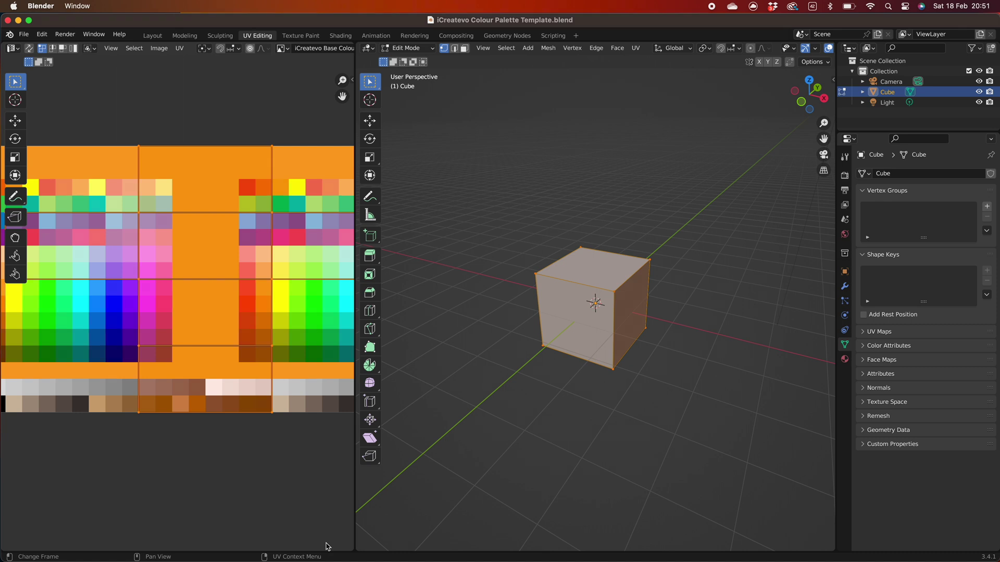
key(s)
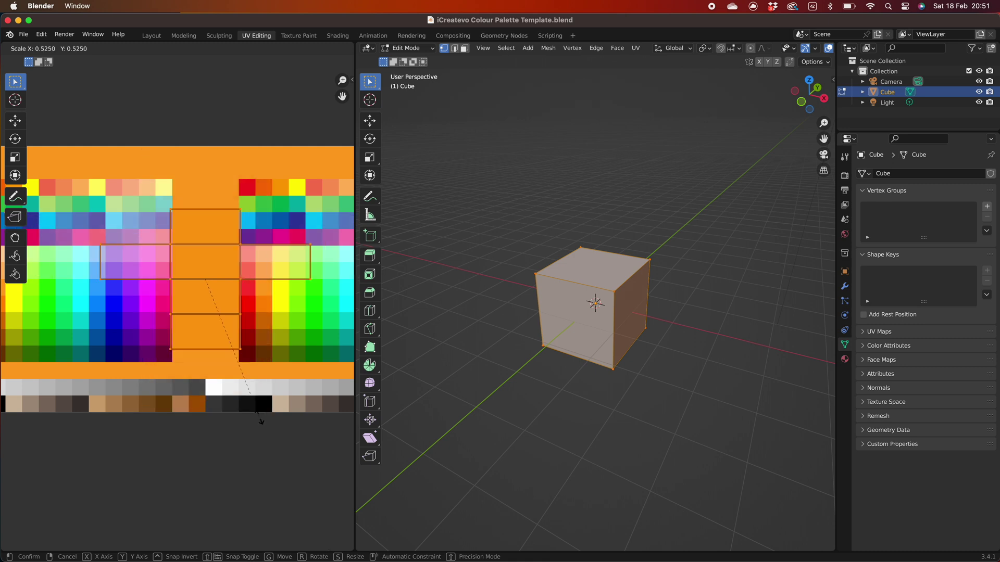
click(208, 281)
key(g)
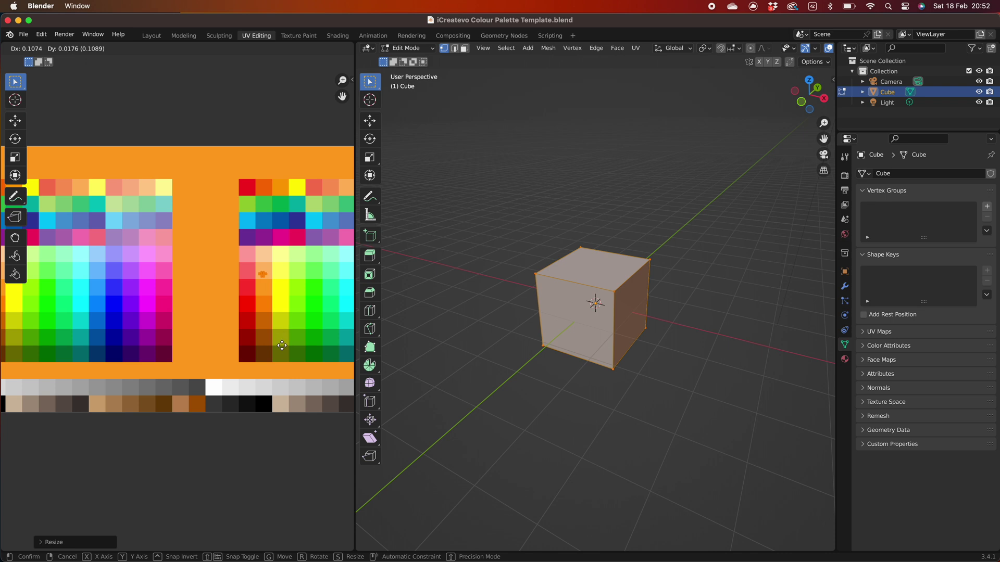
click(230, 337)
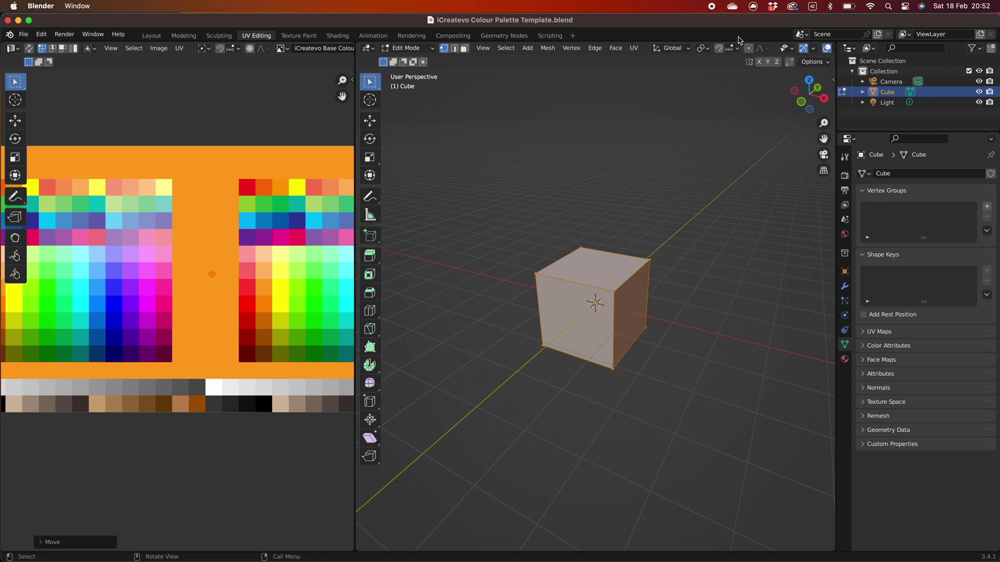
Set the 3D viewport to Material Preview shading and move the UVs onto an orange swatch in the second, emissive palette block
scroll(762, 49, down, 5)
scroll(762, 50, down, 1)
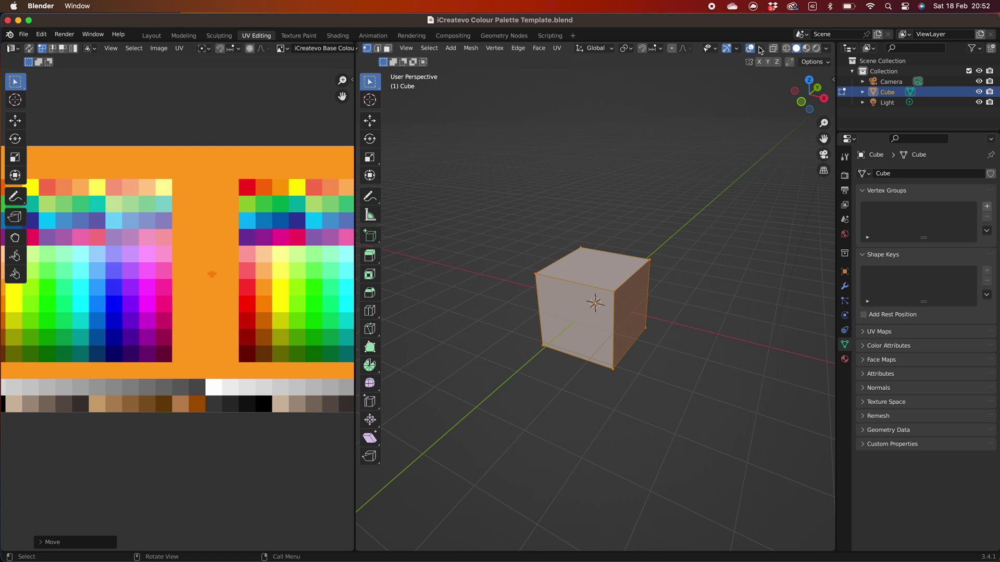
click(806, 48)
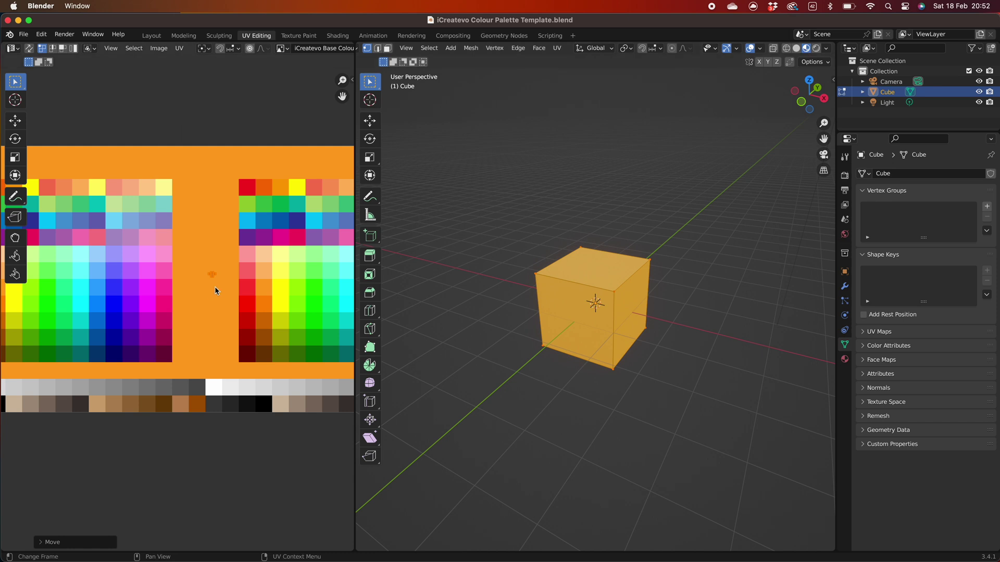
key(g)
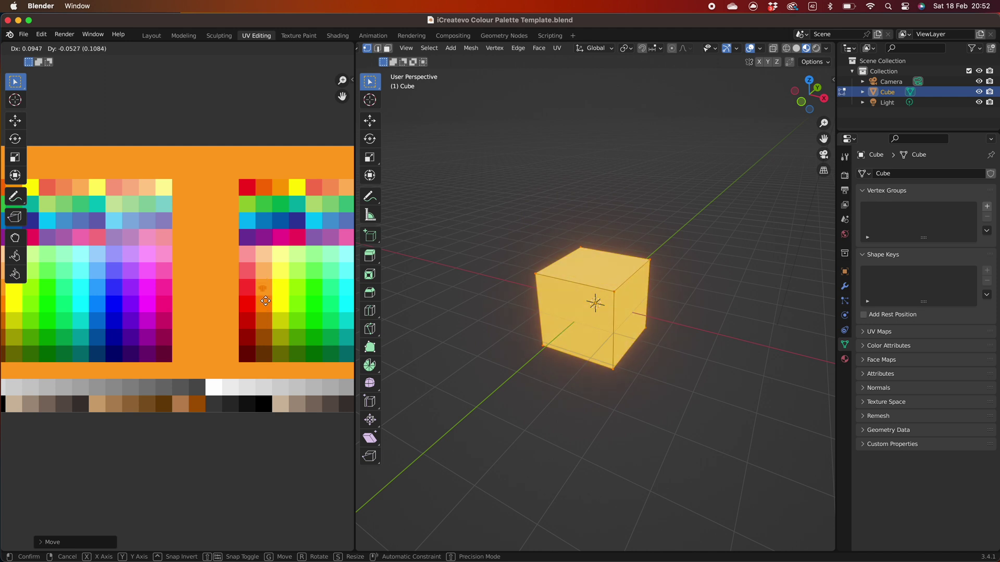
click(266, 303)
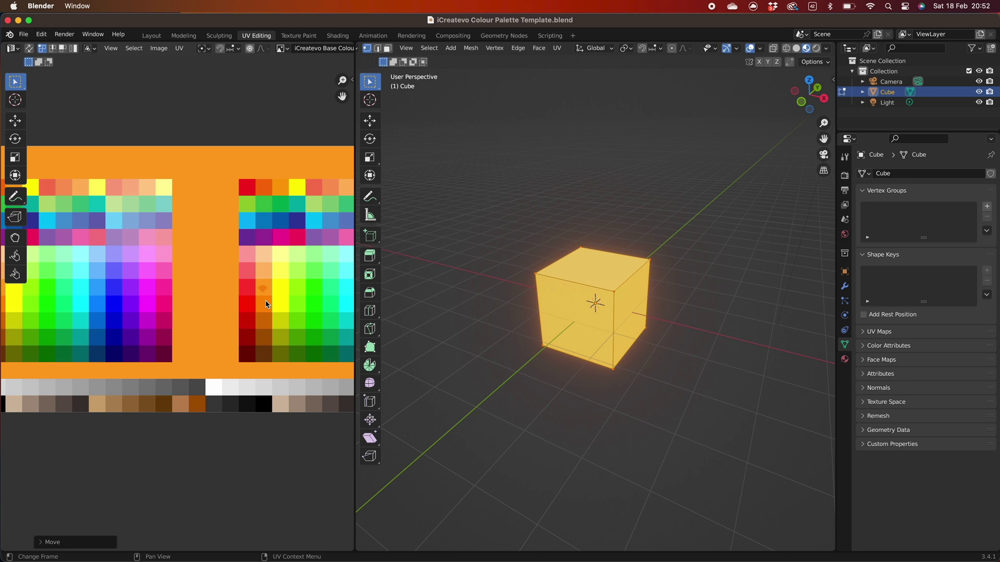
Check the glowing cube in the Layout workspace and save the template file
click(152, 36)
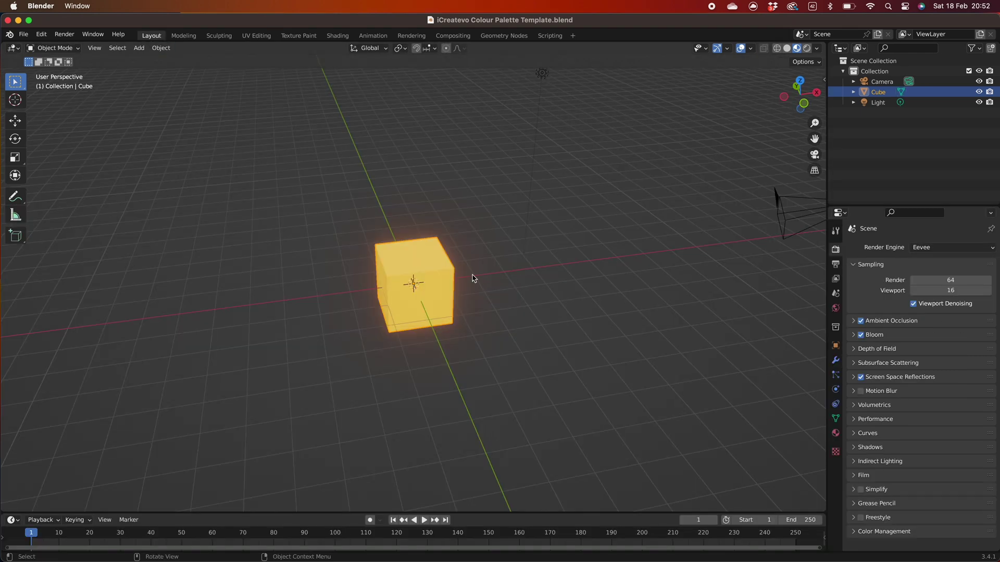
scroll(377, 264, up, 5)
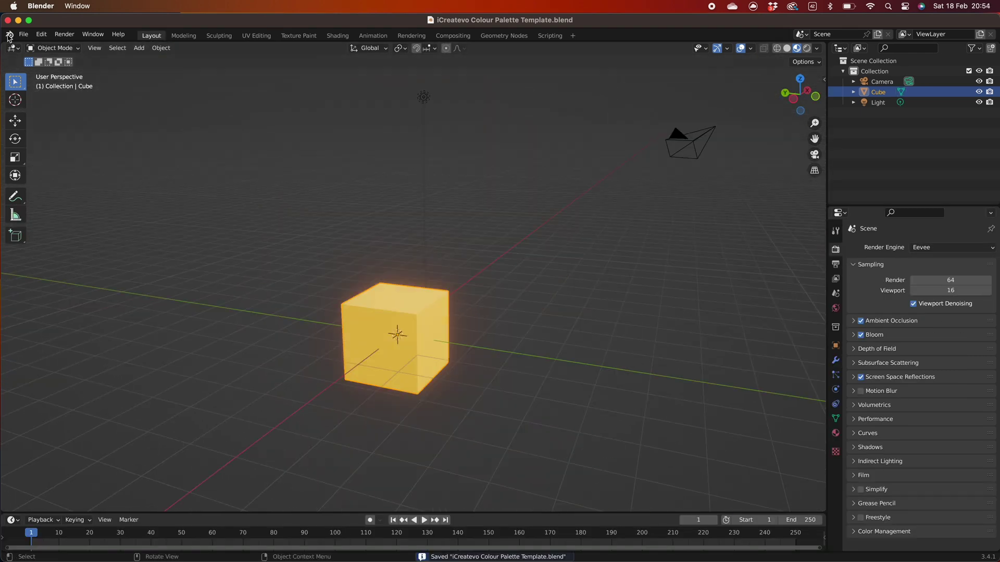
click(23, 34)
click(56, 104)
Hide Blender and clear the Texture folder window from the desktop
click(41, 6)
click(57, 73)
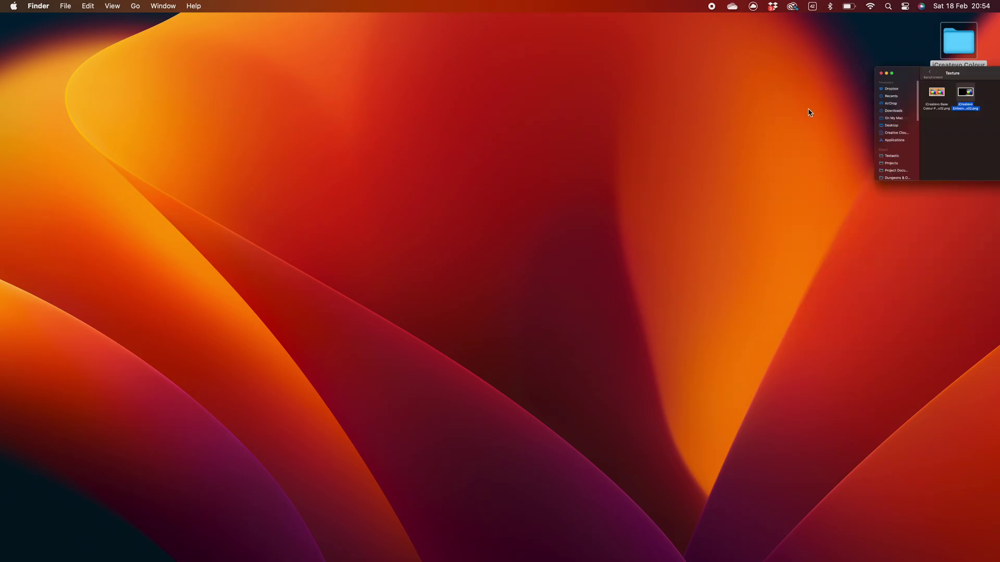
click(804, 106)
Duplicate the iCreatevo Colour Palette Template folder on the desktop in Finder
drag(961, 46, 952, 49)
right_click(951, 51)
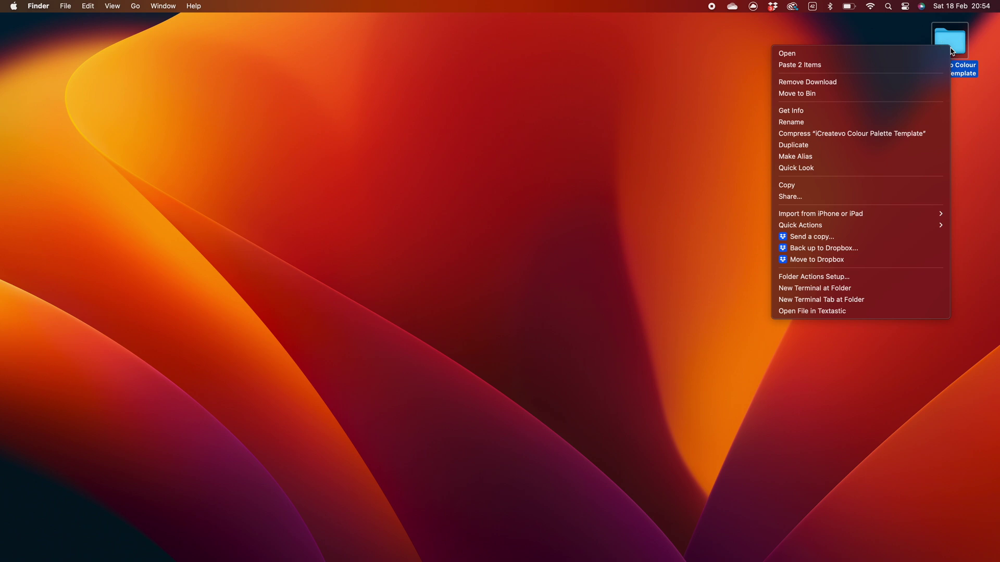
click(793, 145)
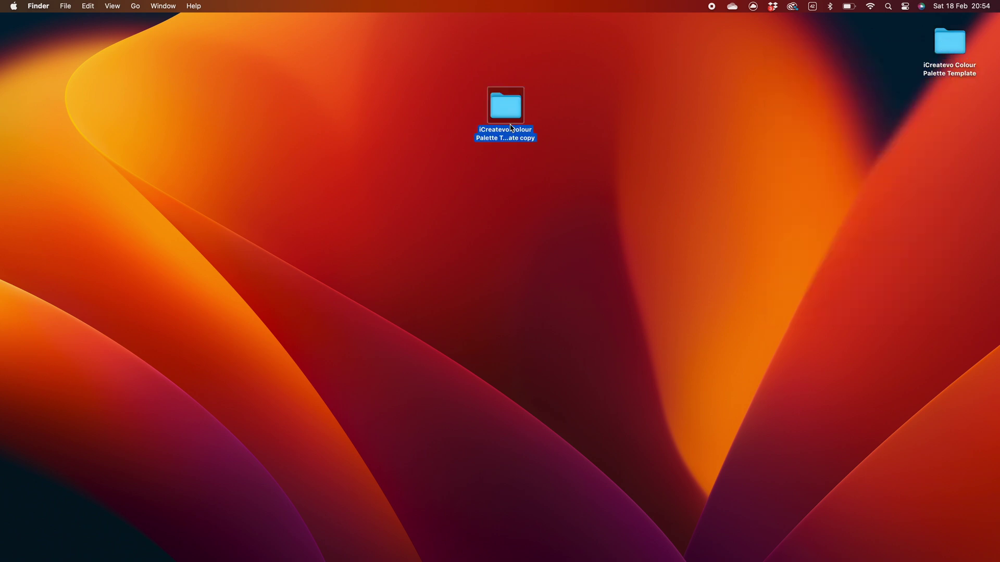
Rename the duplicated palette template folder as New Project and open it
right_click(508, 112)
click(537, 181)
text(New Project)
key(Return)
double_click(508, 110)
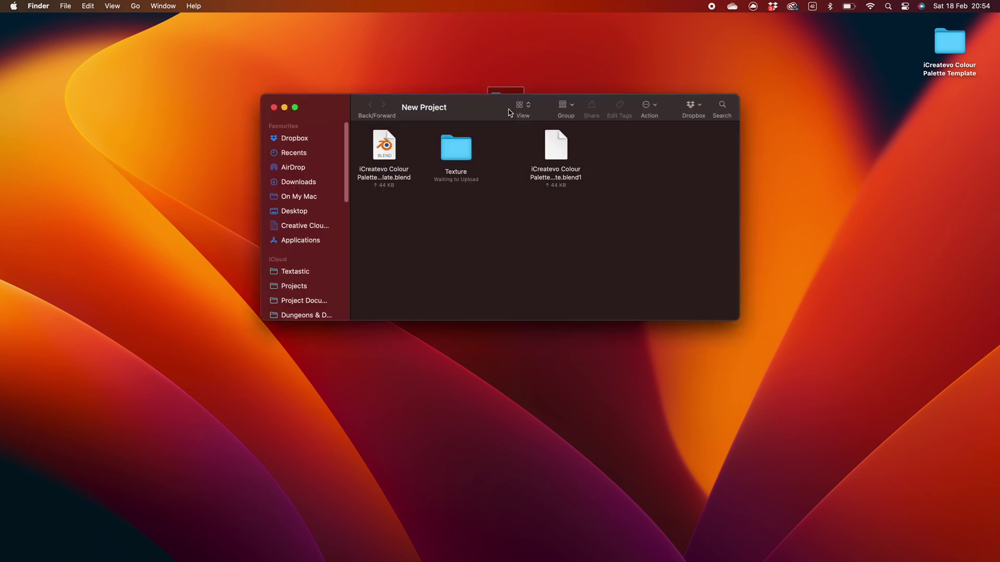
Rename the folder's .blend file as New Project and move the .blend1 backup file to the Bin
right_click(407, 183)
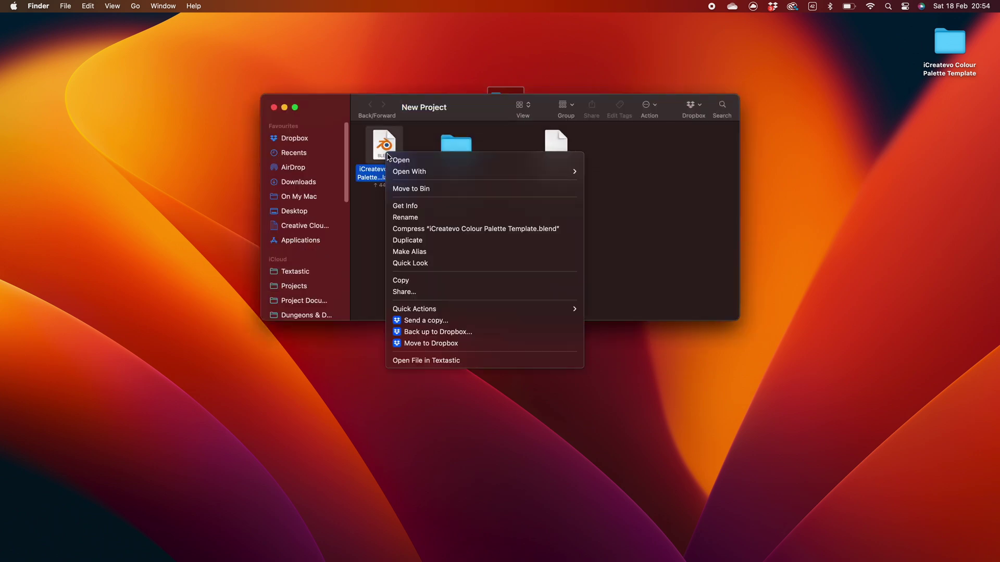
click(416, 218)
text(New Project)
key(Return)
right_click(550, 152)
click(583, 186)
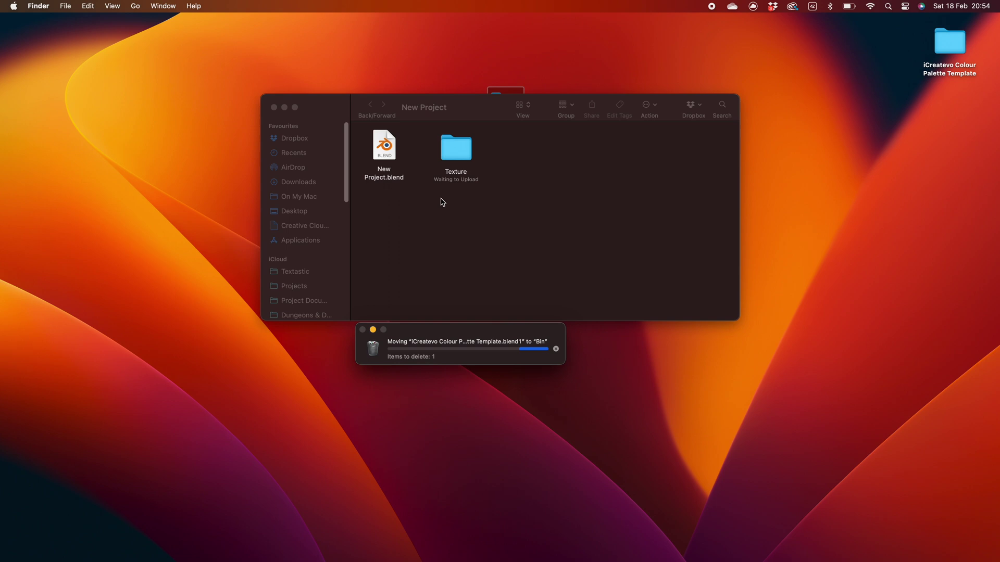
Open New Project.blend in Blender and inspect the cube and its emissive palette material from several angles
double_click(388, 154)
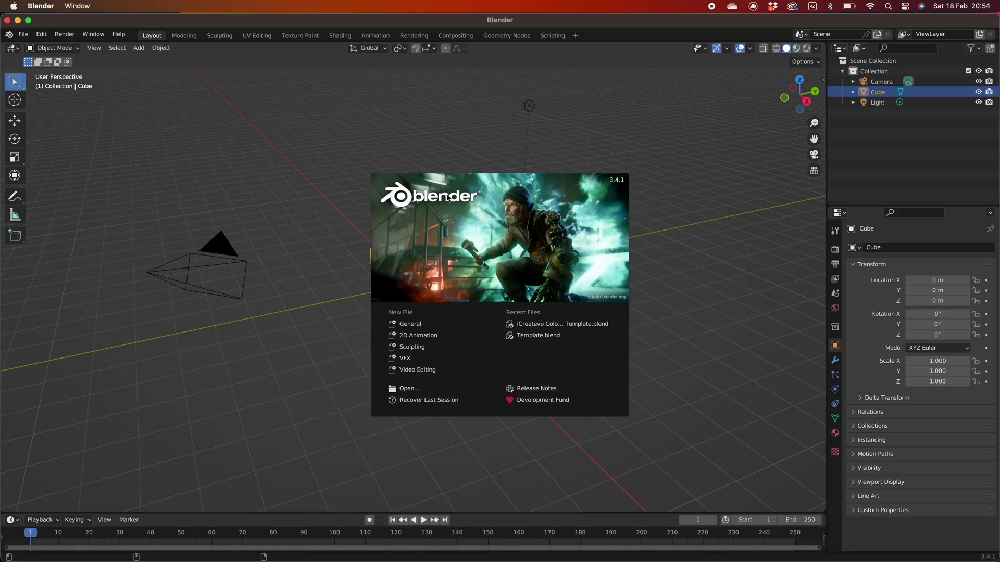
middle_drag(505, 248, 517, 205)
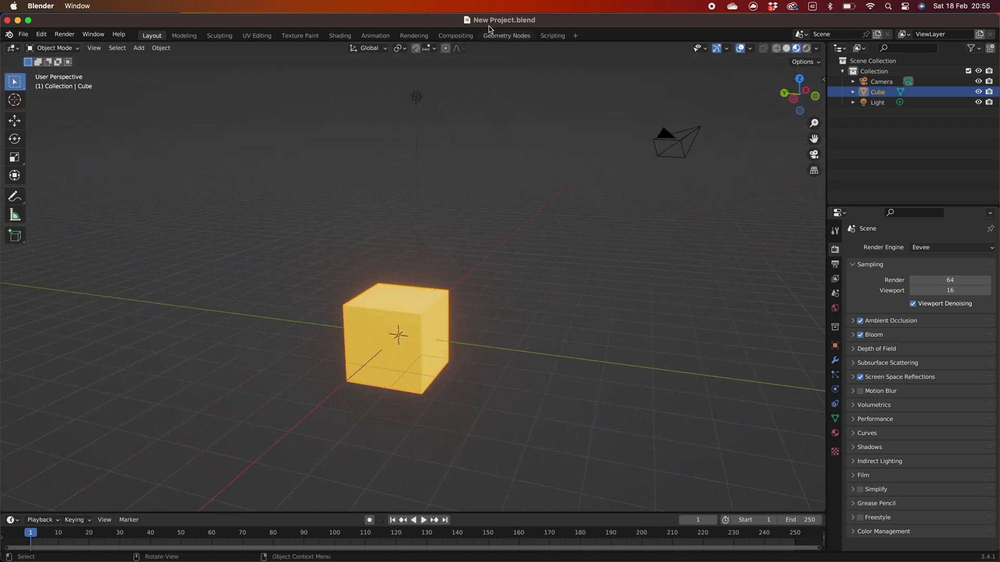
middle_drag(464, 357, 509, 276)
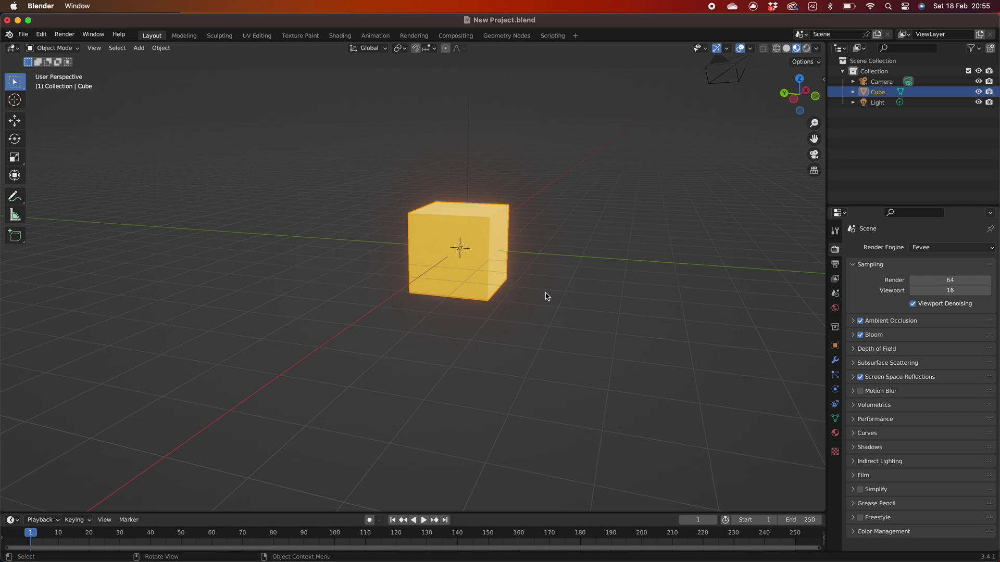
middle_drag(602, 235, 593, 261)
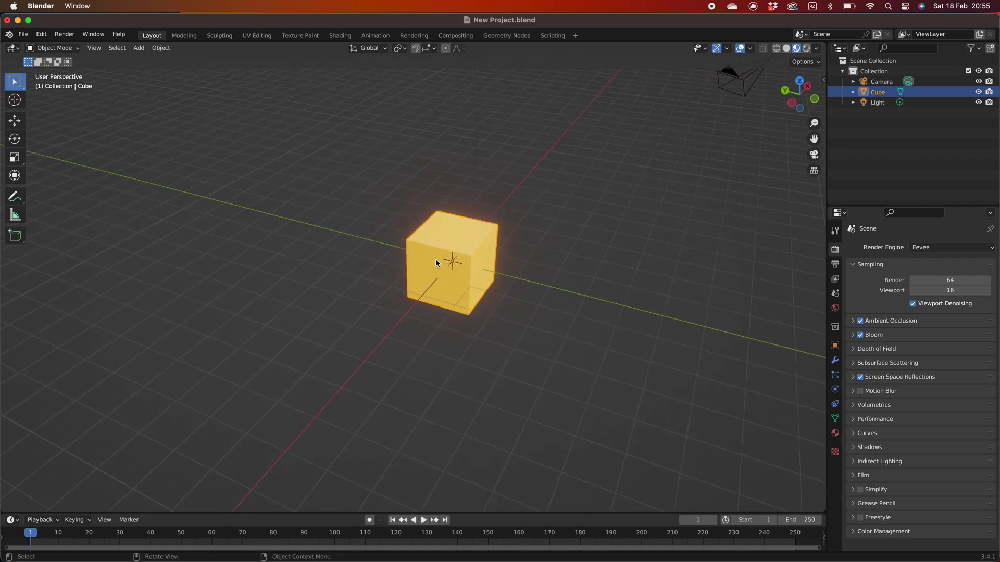
scroll(436, 259, up, 2)
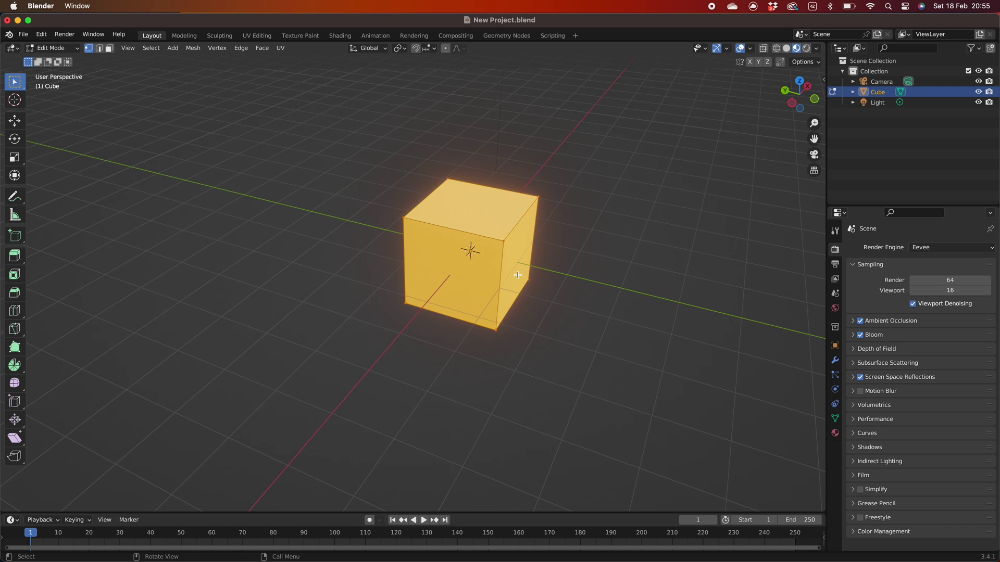
key(Tab)
mouse_move(548, 275)
middle_down()
mouse_move(574, 302)
mouse_move(594, 290)
middle_up()
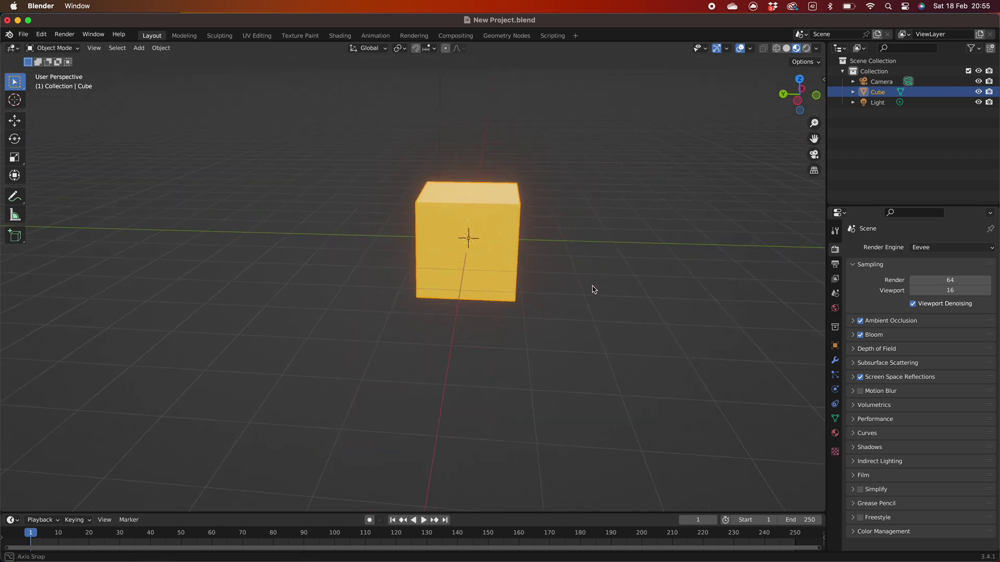